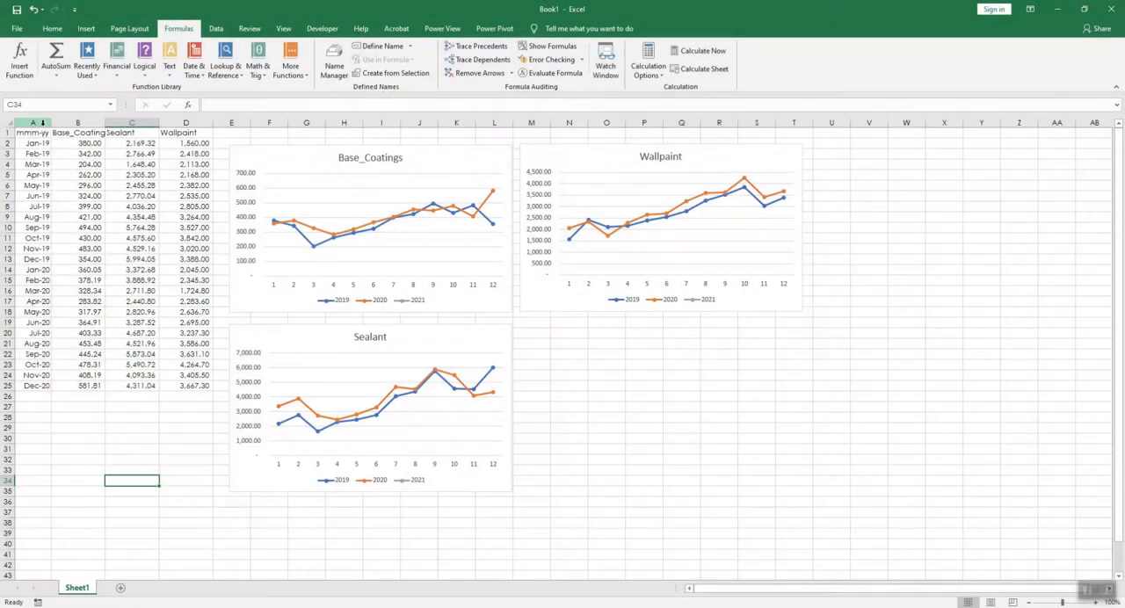
Step: Review the monthly 2019 and 2020 volumes for Base_Coatings, Sealant and Wallpaint alongside their line charts
{"action": "left_click", "coordinate": [32, 119]}
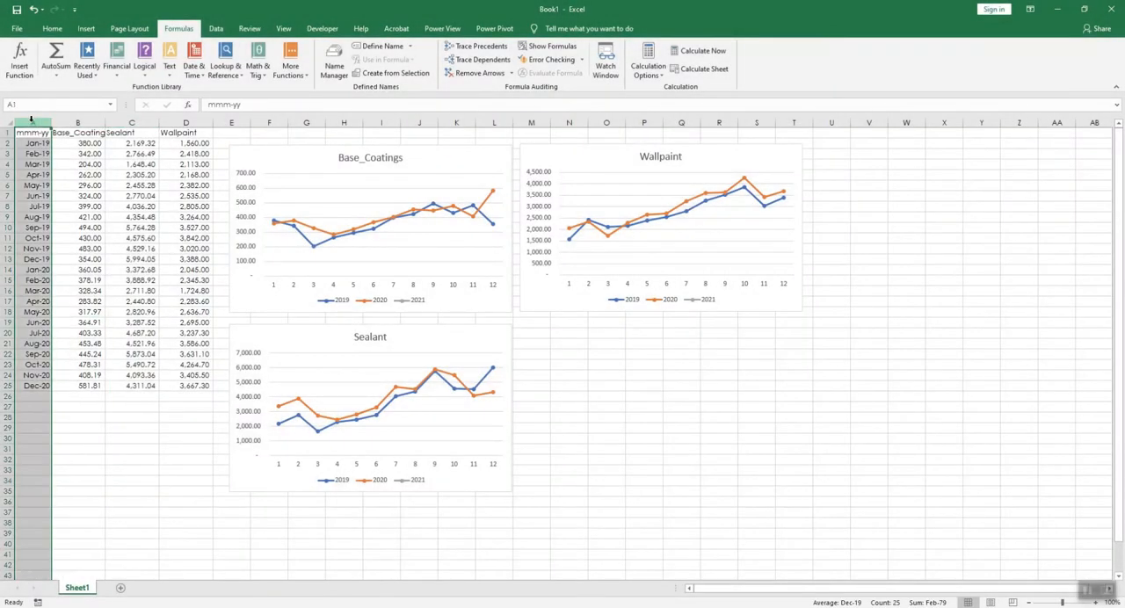
{"action": "left_click_drag", "start_coordinate": [30, 144], "coordinate": [28, 253]}
{"action": "left_click_drag", "start_coordinate": [411, 373], "coordinate": [434, 552]}
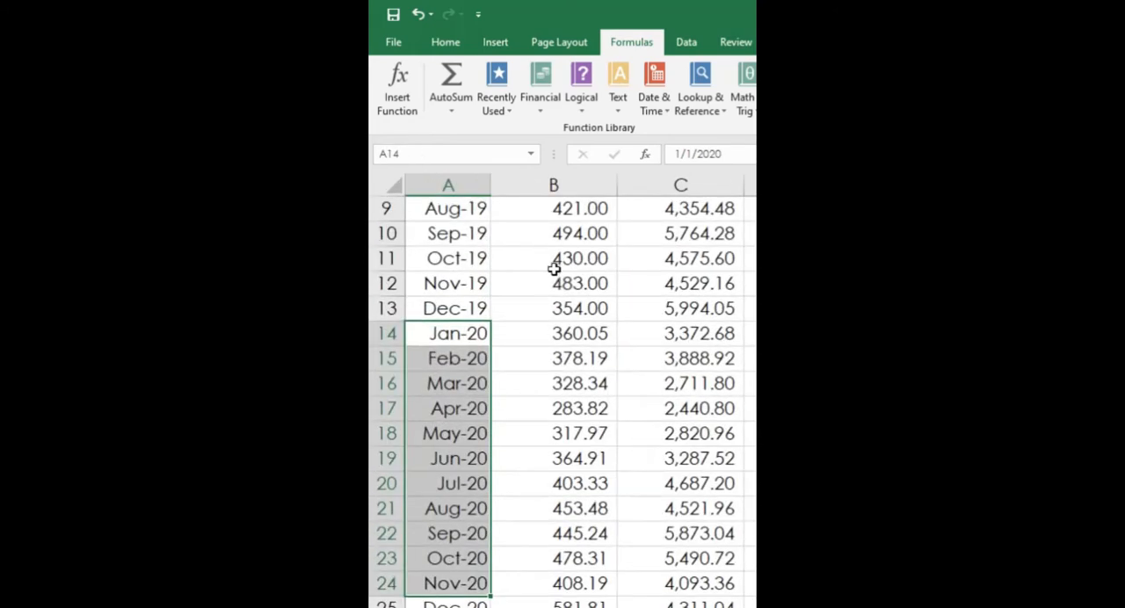
{"action": "scroll", "coordinate": [553, 269], "scroll_direction": "up", "scroll_amount": 3}
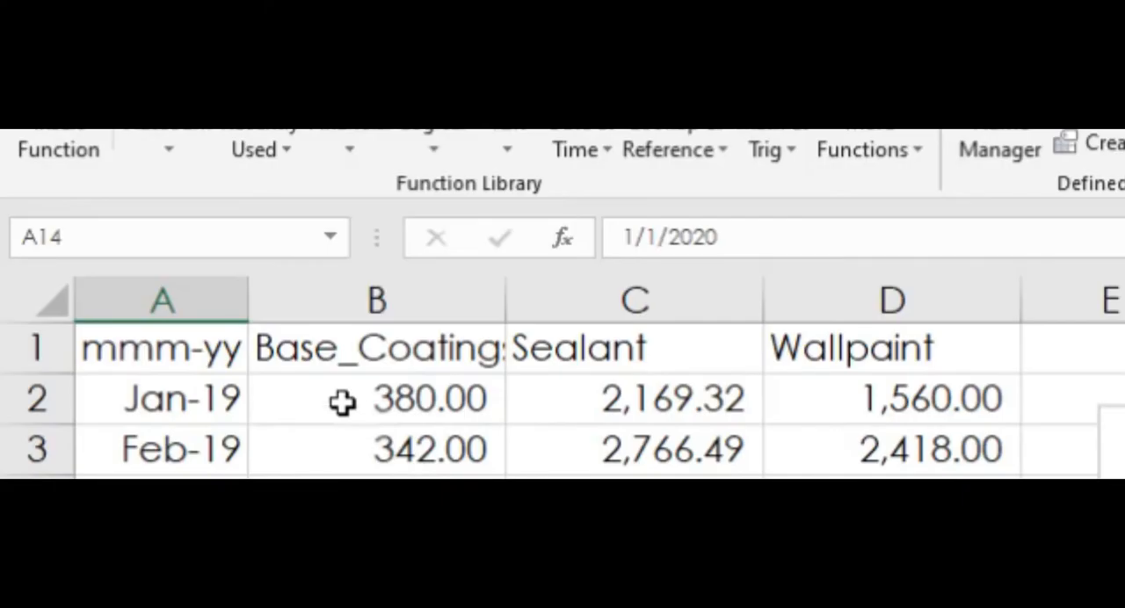
{"action": "left_click", "coordinate": [681, 212]}
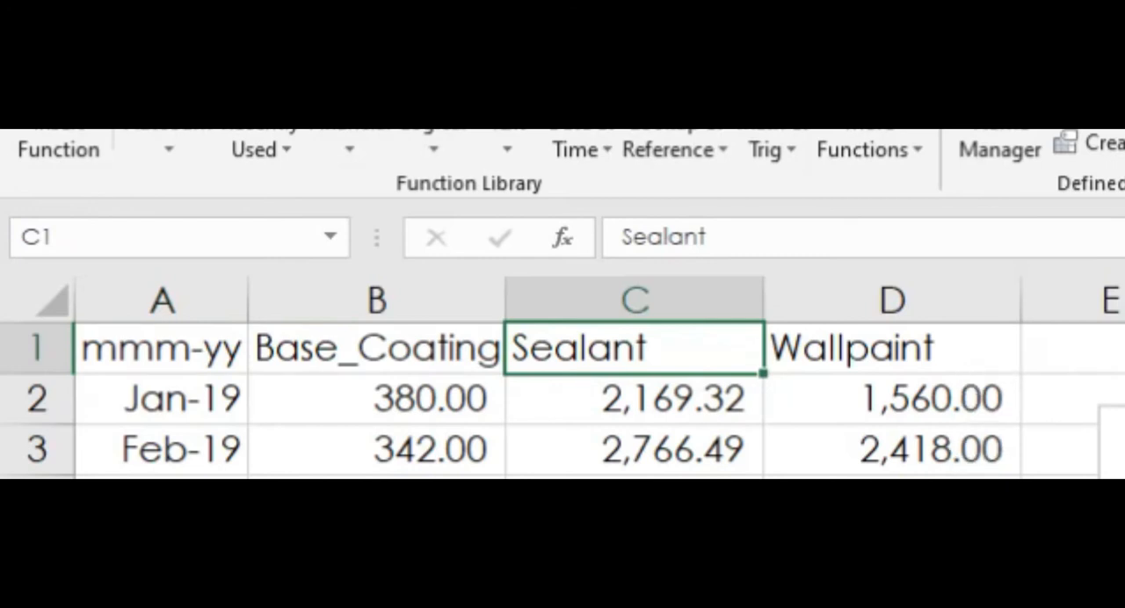
{"action": "scroll", "coordinate": [563, 378], "scroll_direction": "down", "scroll_amount": 5}
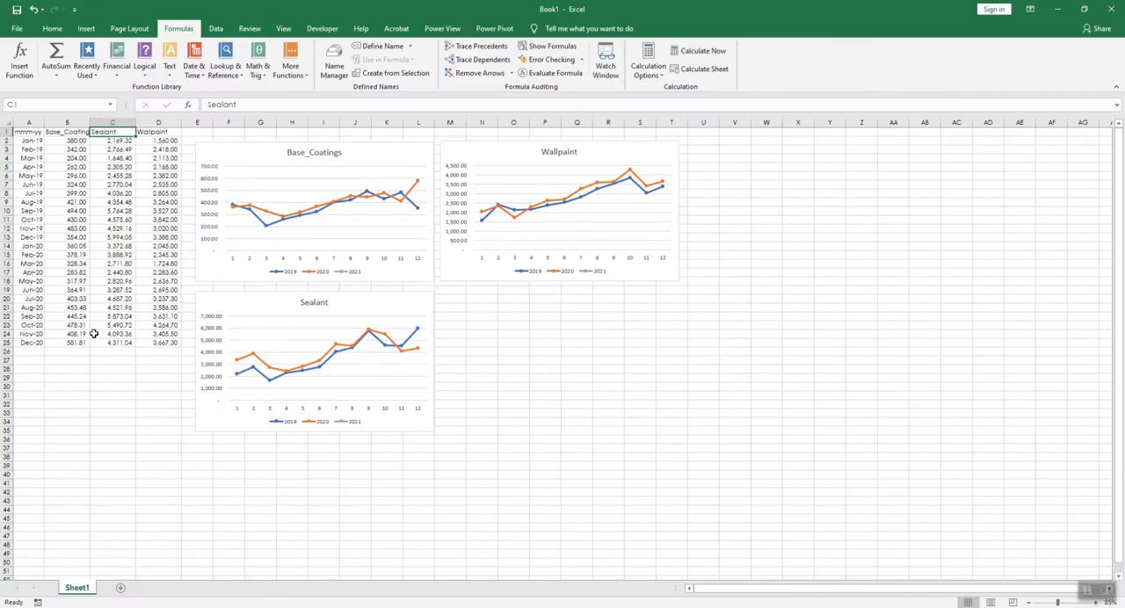
{"action": "scroll", "coordinate": [94, 333], "scroll_direction": "up", "scroll_amount": 3}
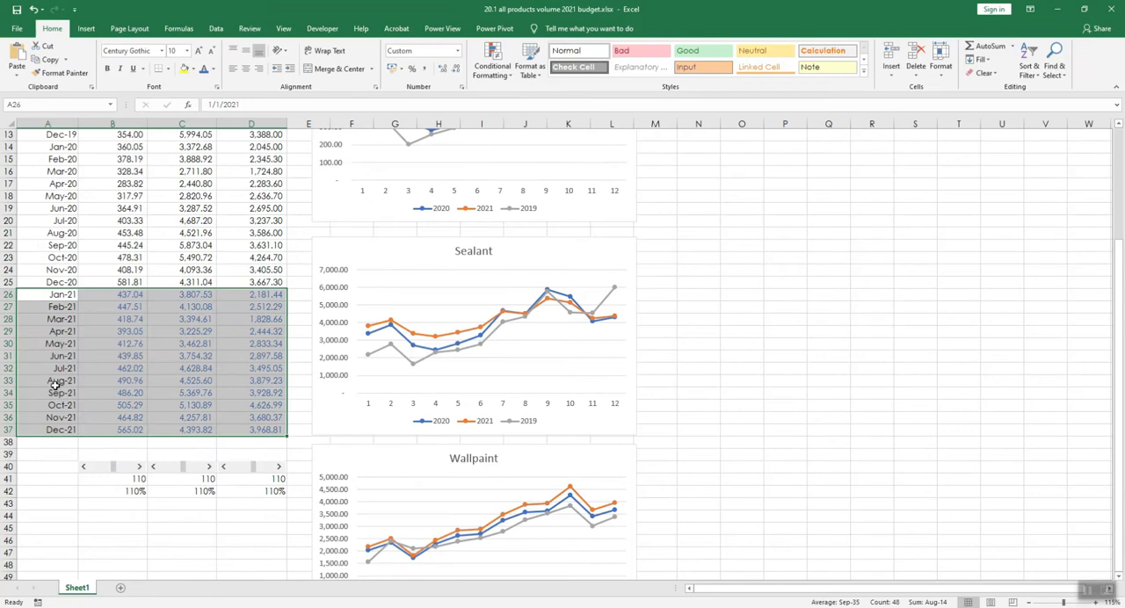
Step: Examine the January to December 2021 forecast rows and the scroll bars with percentages below them in the 2021 budget workbook
{"action": "left_click", "coordinate": [96, 320]}
{"action": "scroll", "coordinate": [103, 299], "scroll_direction": "up", "scroll_amount": 3}
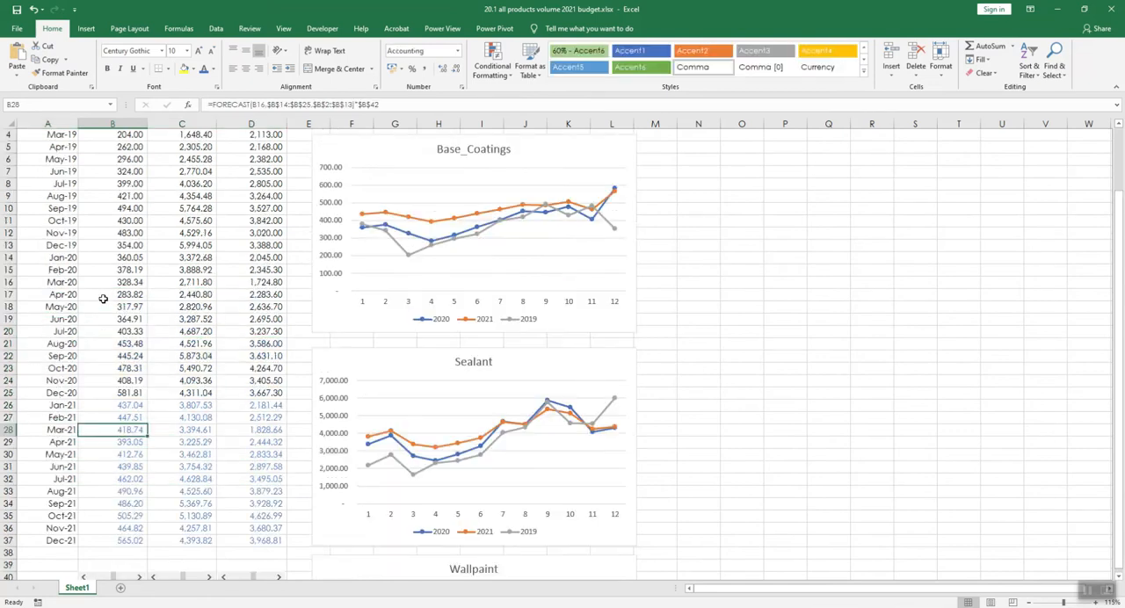
{"action": "scroll", "coordinate": [103, 298], "scroll_direction": "down", "scroll_amount": 5}
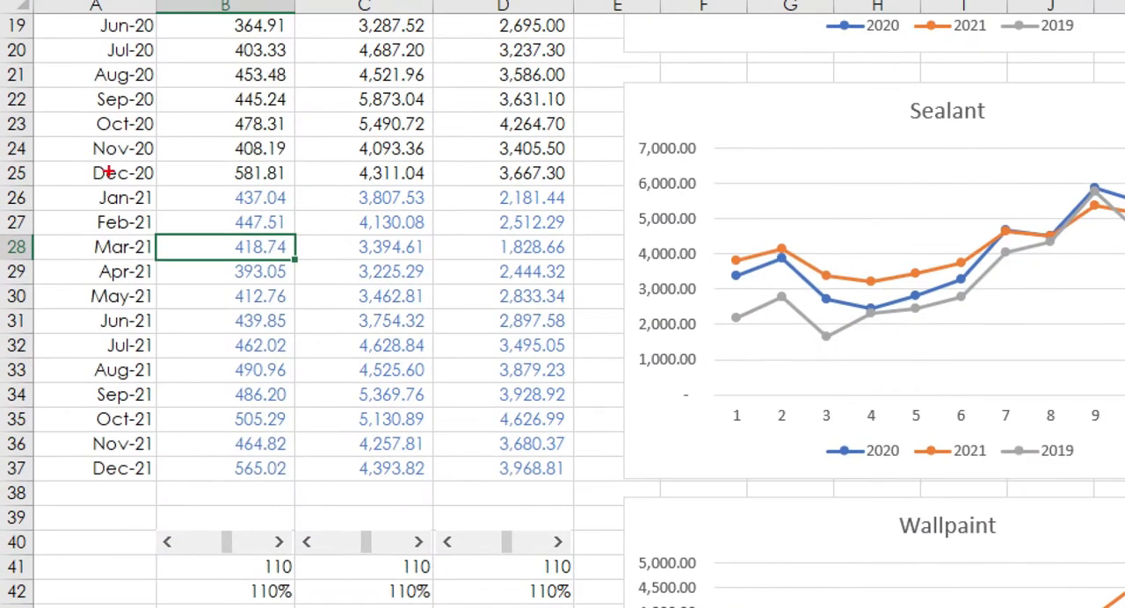
{"action": "mouse_move", "coordinate": [74, 181]}
{"action": "left_mouse_down"}
{"action": "mouse_move", "coordinate": [110, 281]}
{"action": "mouse_move", "coordinate": [547, 489]}
{"action": "mouse_move", "coordinate": [573, 476]}
{"action": "left_mouse_up"}
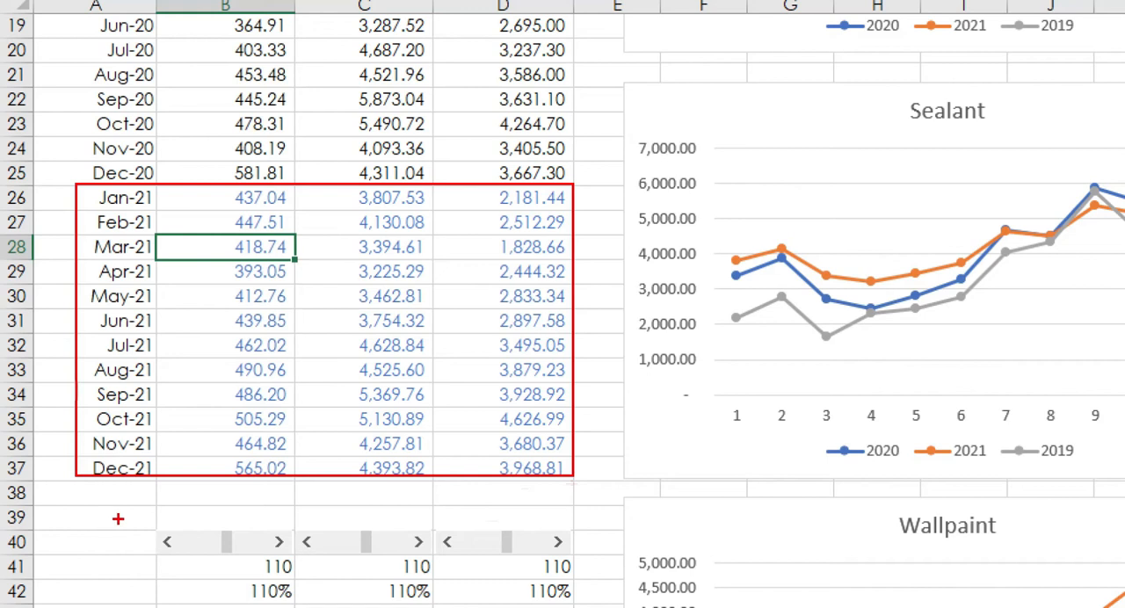
{"action": "mouse_move", "coordinate": [118, 518]}
{"action": "left_mouse_down"}
{"action": "mouse_move", "coordinate": [130, 532]}
{"action": "mouse_move", "coordinate": [588, 572]}
{"action": "mouse_move", "coordinate": [584, 557]}
{"action": "mouse_move", "coordinate": [576, 607]}
{"action": "left_mouse_up"}
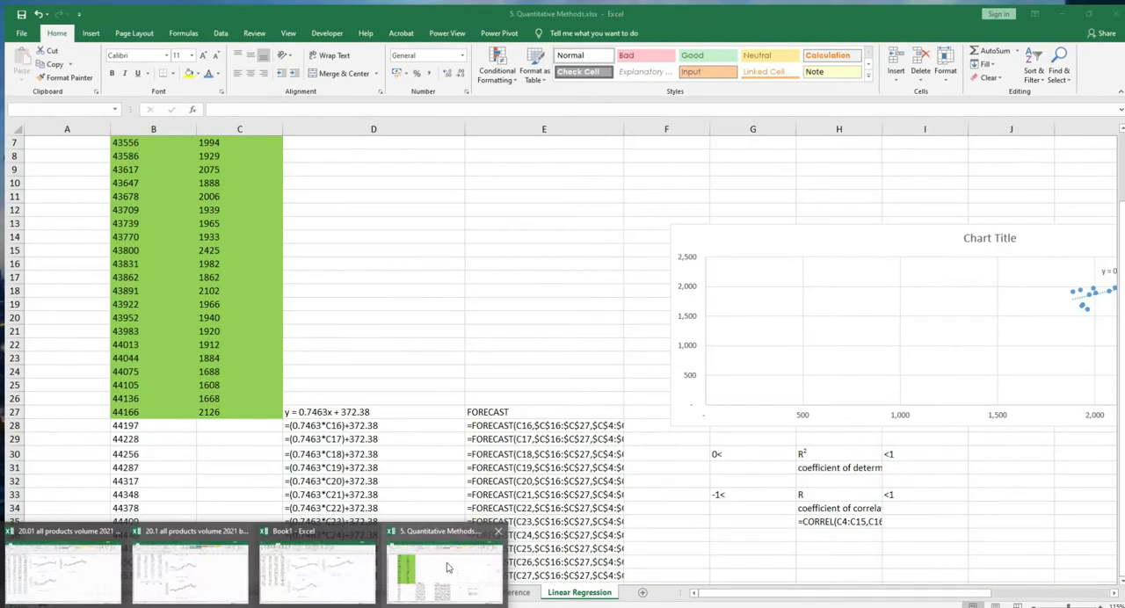
Step: Examine the FORECAST formulas beside the regression equation on the Linear Regression sheet of 5. Quantitative Methods.xlsx
{"action": "left_click", "coordinate": [448, 570]}
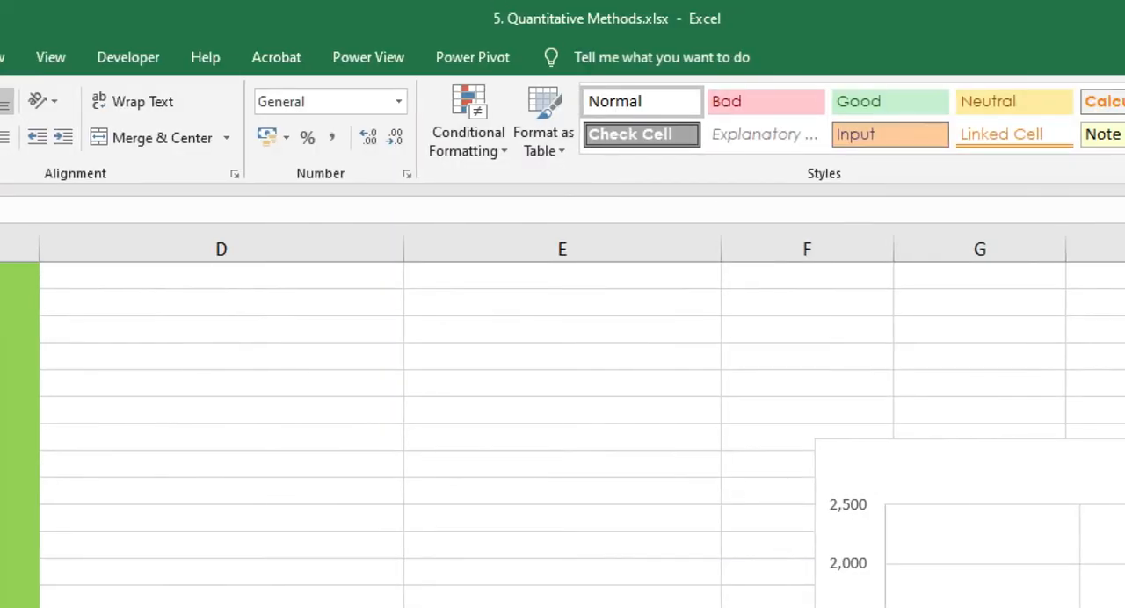
{"action": "mouse_move", "coordinate": [478, 2]}
{"action": "left_mouse_down"}
{"action": "mouse_move", "coordinate": [608, 56]}
{"action": "mouse_move", "coordinate": [747, 20]}
{"action": "mouse_move", "coordinate": [490, 2]}
{"action": "mouse_move", "coordinate": [448, 51]}
{"action": "left_mouse_up"}
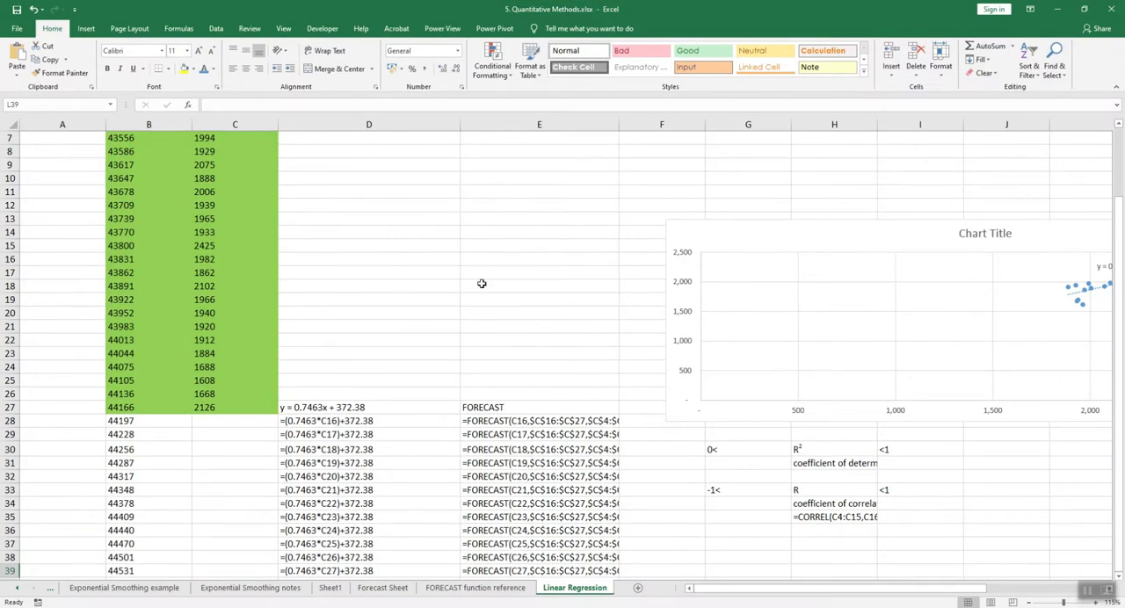
{"action": "scroll", "coordinate": [580, 524], "scroll_direction": "down", "scroll_amount": 3}
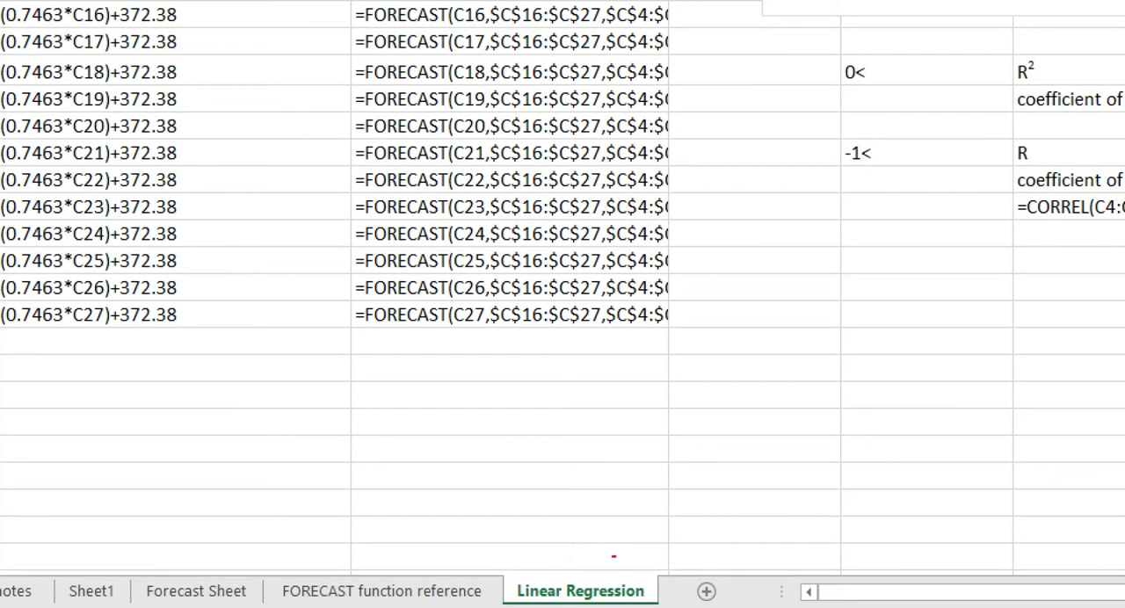
{"action": "mouse_move", "coordinate": [663, 571]}
{"action": "left_mouse_down"}
{"action": "mouse_move", "coordinate": [614, 558]}
{"action": "mouse_move", "coordinate": [536, 607]}
{"action": "mouse_move", "coordinate": [662, 580]}
{"action": "mouse_move", "coordinate": [643, 556]}
{"action": "left_mouse_up"}
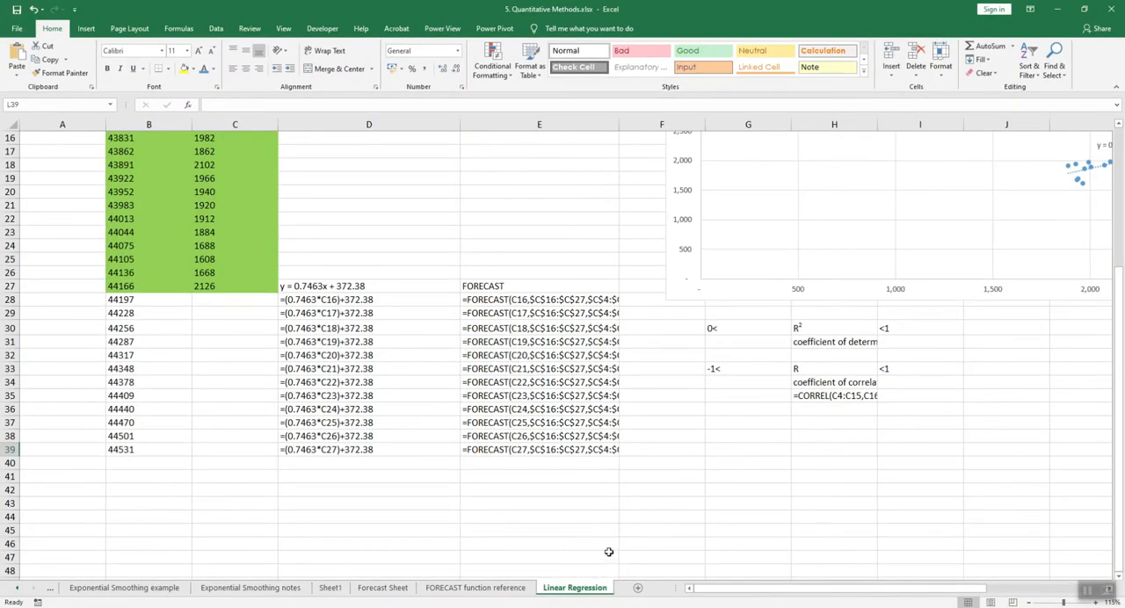
{"action": "mouse_move", "coordinate": [464, 266]}
{"action": "left_mouse_down"}
{"action": "mouse_move", "coordinate": [562, 414]}
{"action": "mouse_move", "coordinate": [638, 477]}
{"action": "left_mouse_up"}
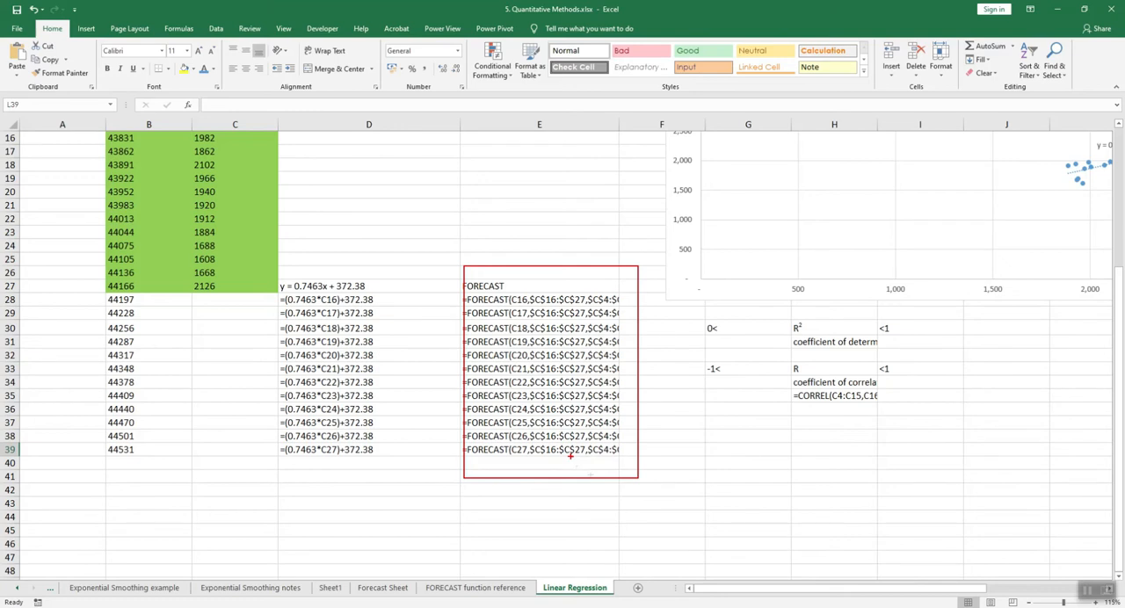
{"action": "key", "text": "Escape"}
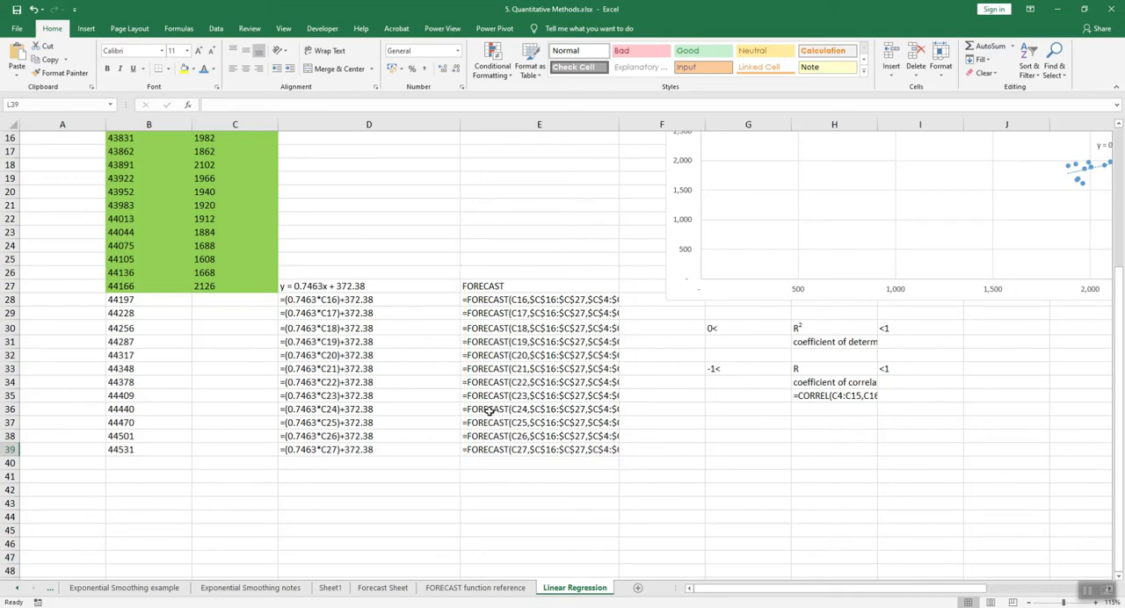
{"action": "scroll", "coordinate": [490, 368], "scroll_direction": "down", "scroll_amount": 3, "text": "ctrl"}
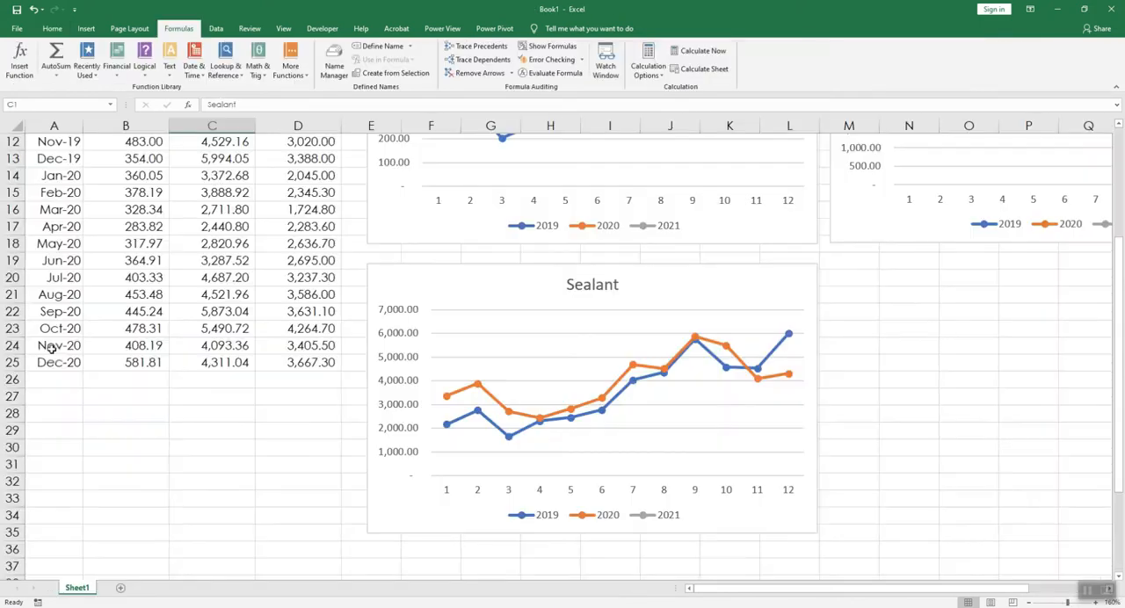
Step: In Book1, extend the month series in column A from Nov-20 and Dec-20 down through Dec-21
{"action": "left_click_drag", "start_coordinate": [43, 346], "coordinate": [43, 359]}
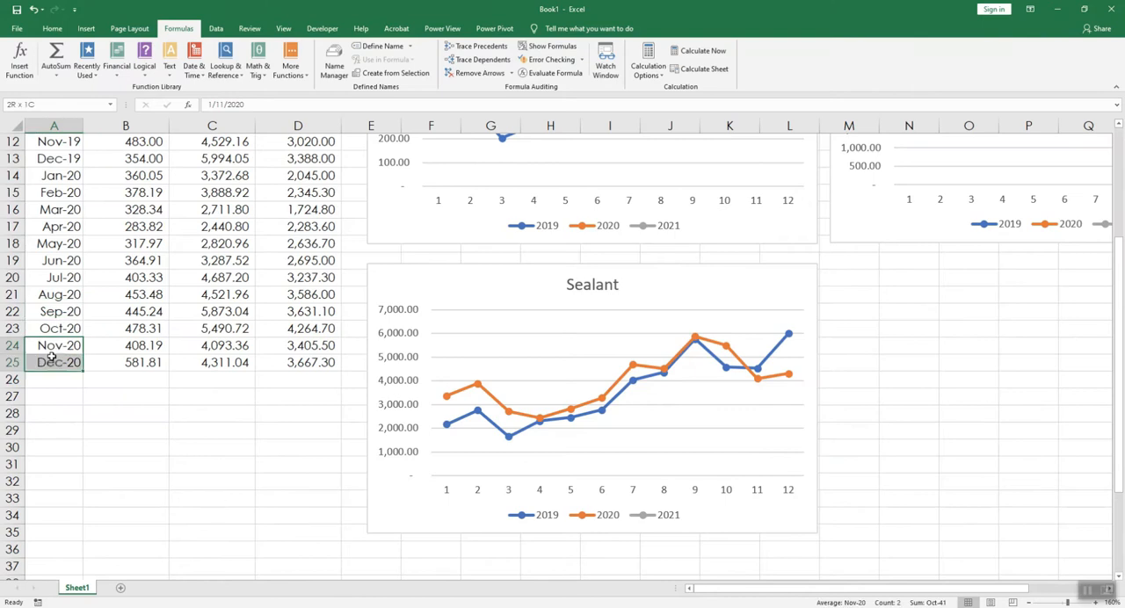
{"action": "scroll", "coordinate": [73, 401], "scroll_direction": "down", "scroll_amount": 2}
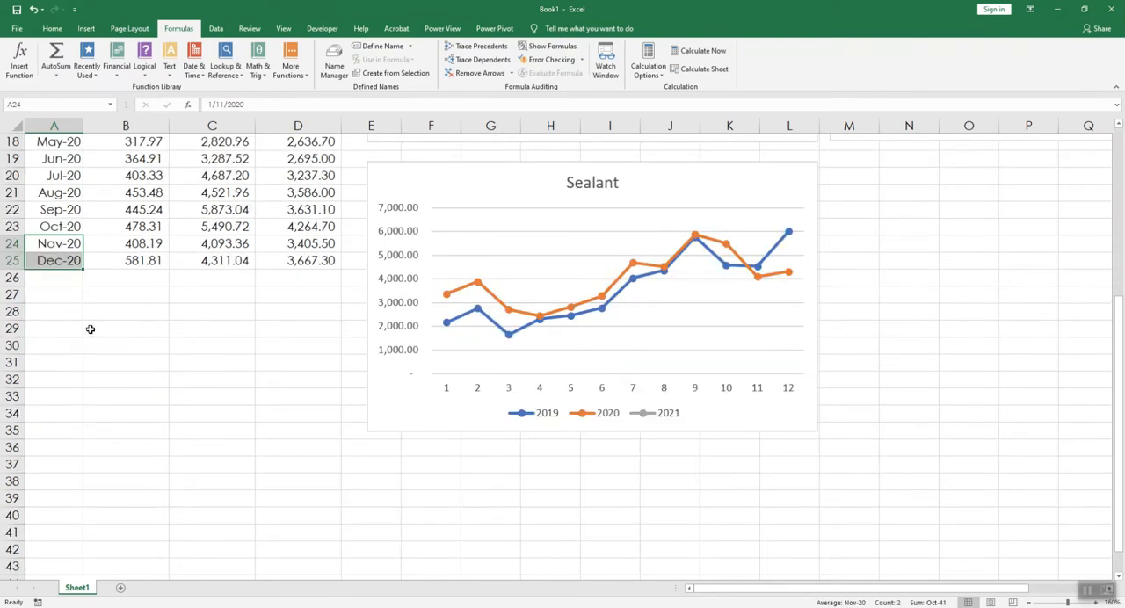
{"action": "scroll", "coordinate": [87, 330], "scroll_direction": "down", "scroll_amount": 2}
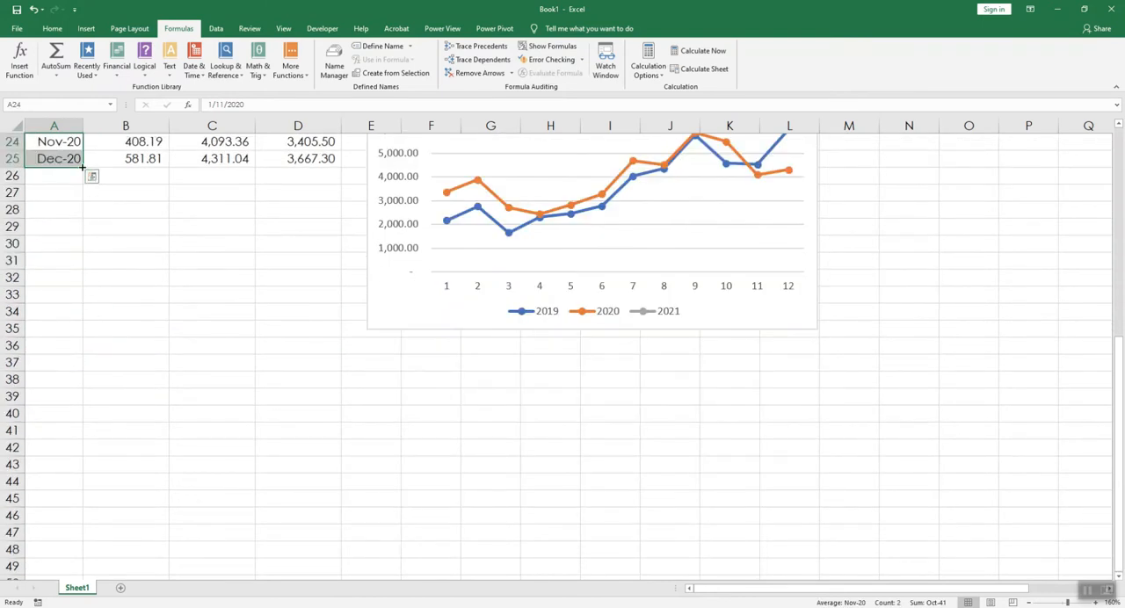
{"action": "left_click_drag", "start_coordinate": [82, 167], "coordinate": [64, 364]}
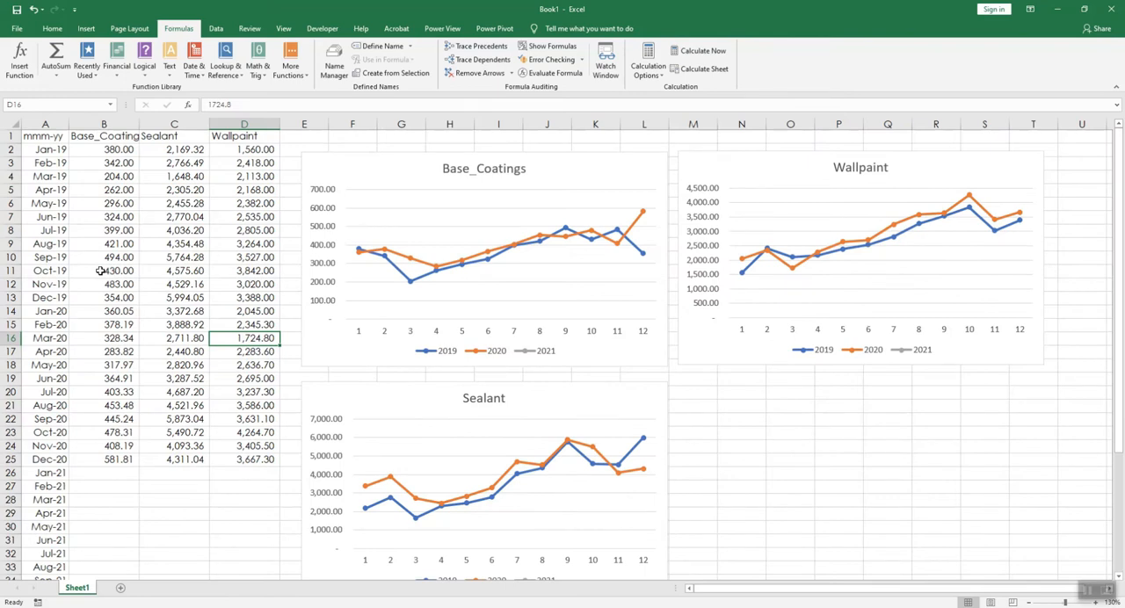
Step: Examine the 2019 and 2020 month blocks in column A as the source periods for the FORECAST arguments
{"action": "left_click_drag", "start_coordinate": [62, 151], "coordinate": [28, 302]}
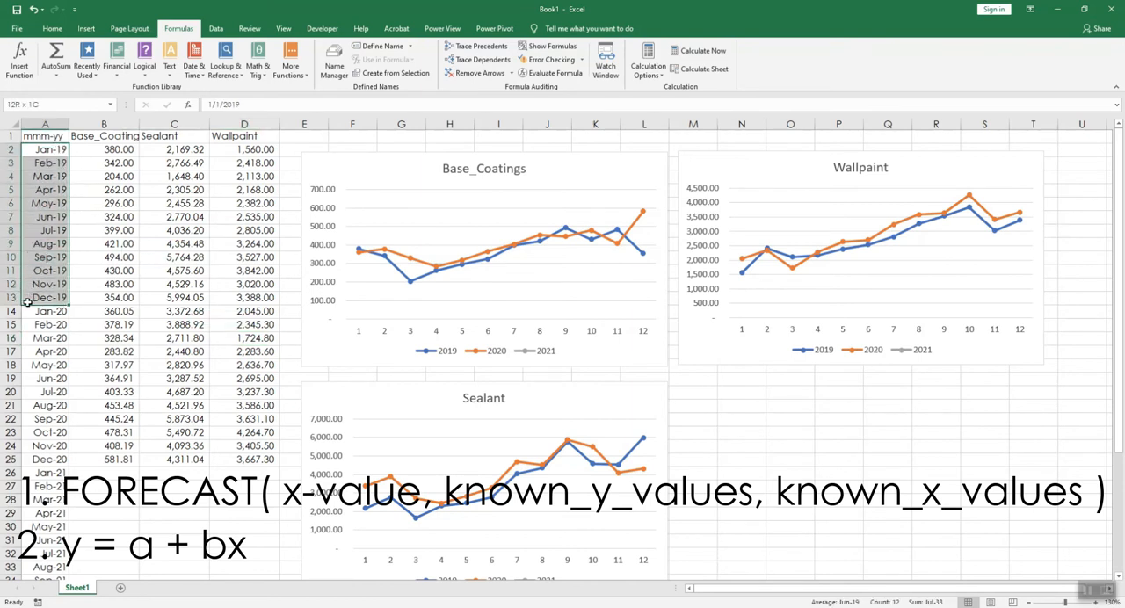
{"action": "mouse_move", "coordinate": [12, 139]}
{"action": "left_mouse_down"}
{"action": "mouse_move", "coordinate": [71, 306]}
{"action": "mouse_move", "coordinate": [11, 360]}
{"action": "mouse_move", "coordinate": [11, 464]}
{"action": "left_mouse_up"}
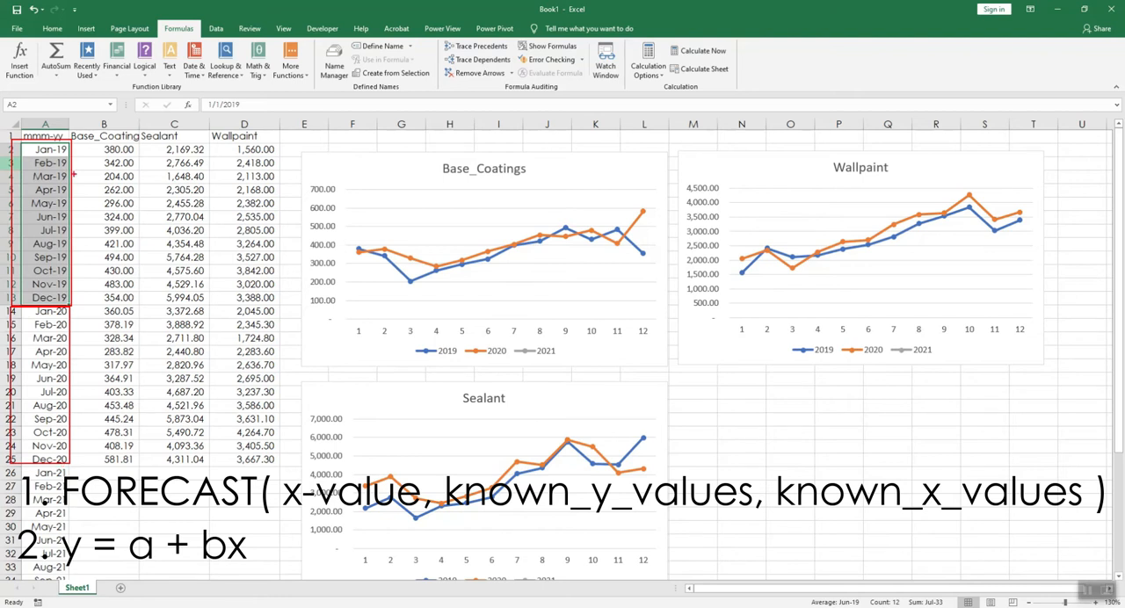
{"action": "mouse_move", "coordinate": [58, 335]}
{"action": "left_mouse_down"}
{"action": "mouse_move", "coordinate": [67, 355]}
{"action": "mouse_move", "coordinate": [81, 333]}
{"action": "mouse_move", "coordinate": [74, 378]}
{"action": "mouse_move", "coordinate": [57, 371]}
{"action": "left_mouse_up"}
{"action": "mouse_move", "coordinate": [58, 189]}
{"action": "left_mouse_down"}
{"action": "mouse_move", "coordinate": [66, 209]}
{"action": "mouse_move", "coordinate": [80, 195]}
{"action": "mouse_move", "coordinate": [75, 220]}
{"action": "left_mouse_up"}
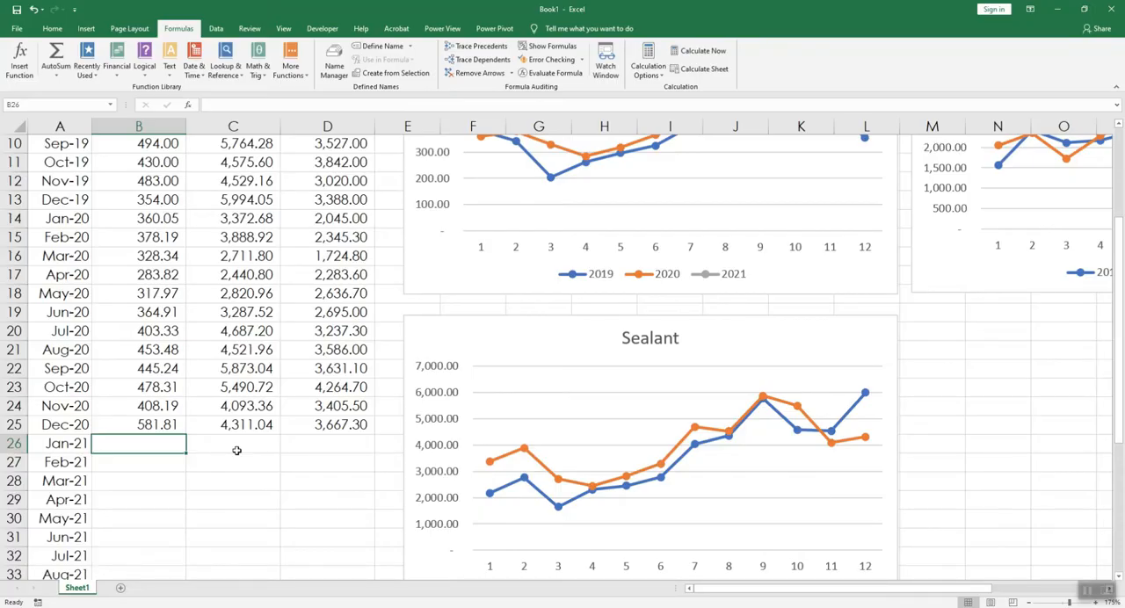
Step: Start a FORECAST formula in B26 for Jan-21 Base_Coatings, using B14 as the x value
{"action": "type", "text": "=fore"}
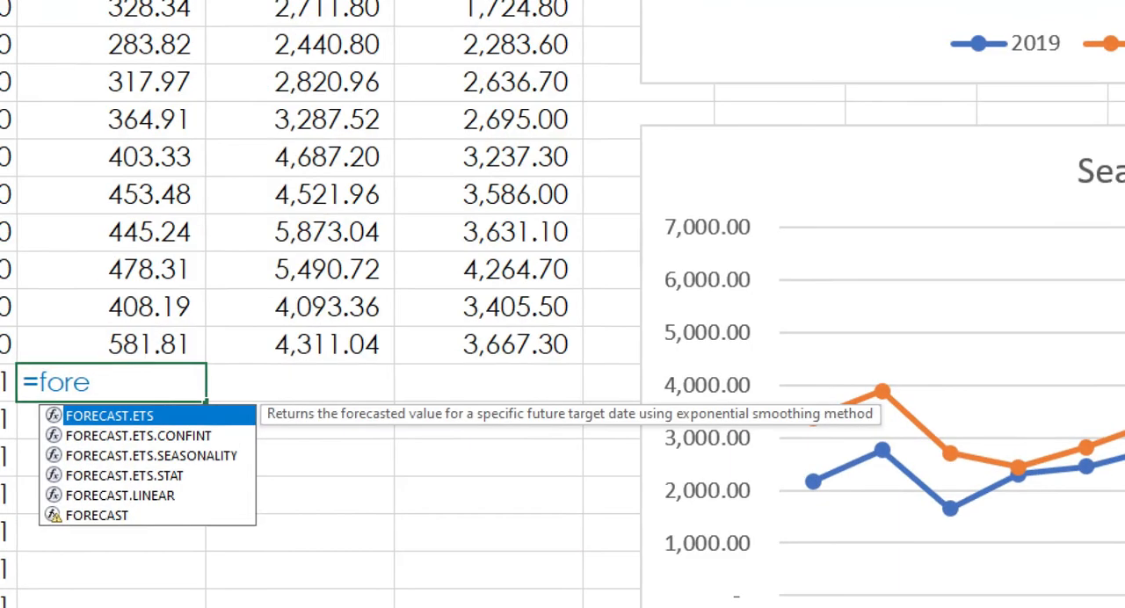
{"action": "mouse_move", "coordinate": [139, 516]}
{"action": "left_mouse_down"}
{"action": "mouse_move", "coordinate": [107, 494]}
{"action": "mouse_move", "coordinate": [34, 524]}
{"action": "mouse_move", "coordinate": [148, 548]}
{"action": "mouse_move", "coordinate": [159, 517]}
{"action": "left_mouse_up"}
{"action": "key", "text": "Escape"}
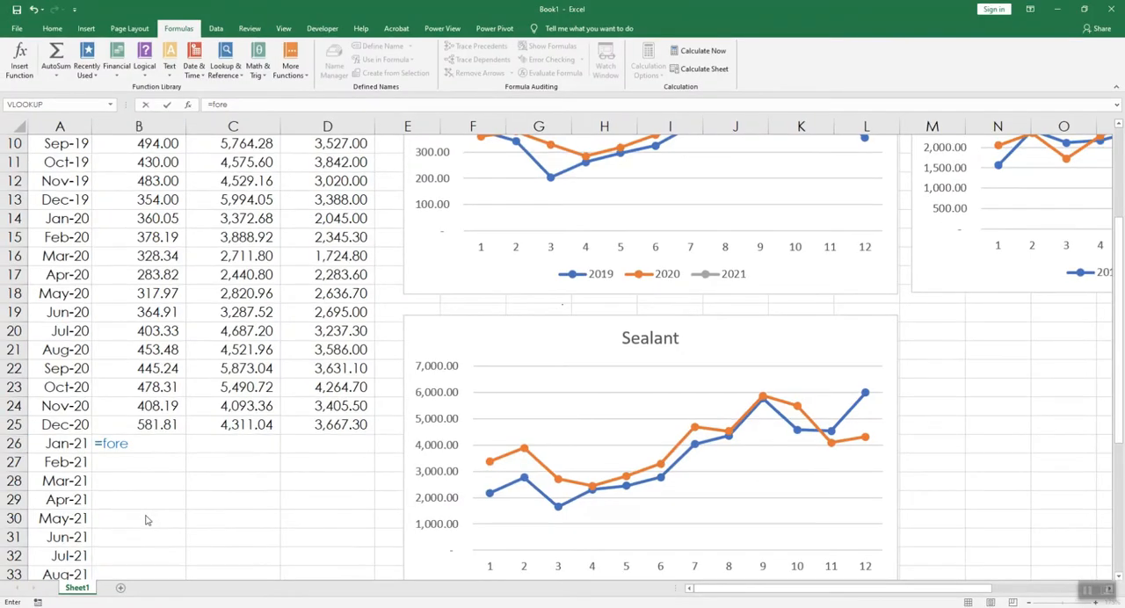
{"action": "left_click", "coordinate": [133, 510]}
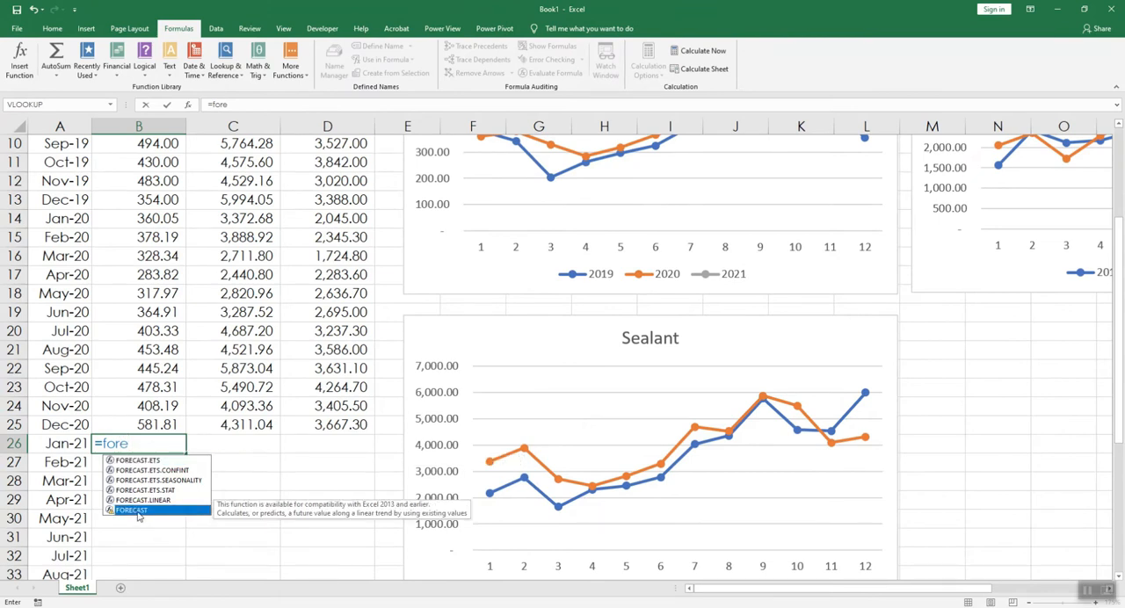
{"action": "double_click", "coordinate": [136, 510]}
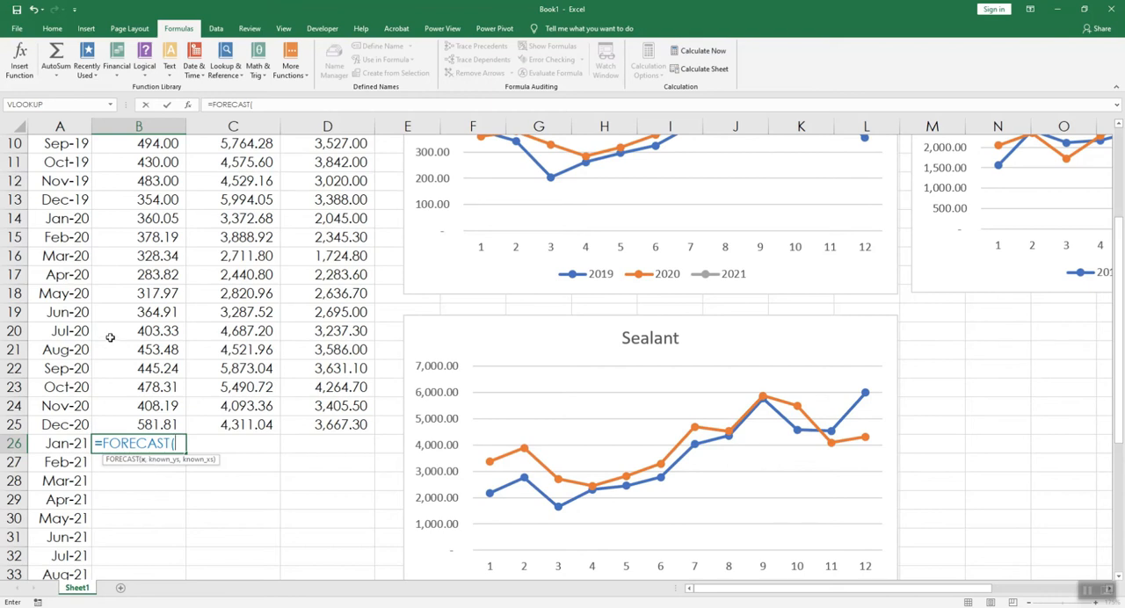
{"action": "left_click", "coordinate": [129, 218]}
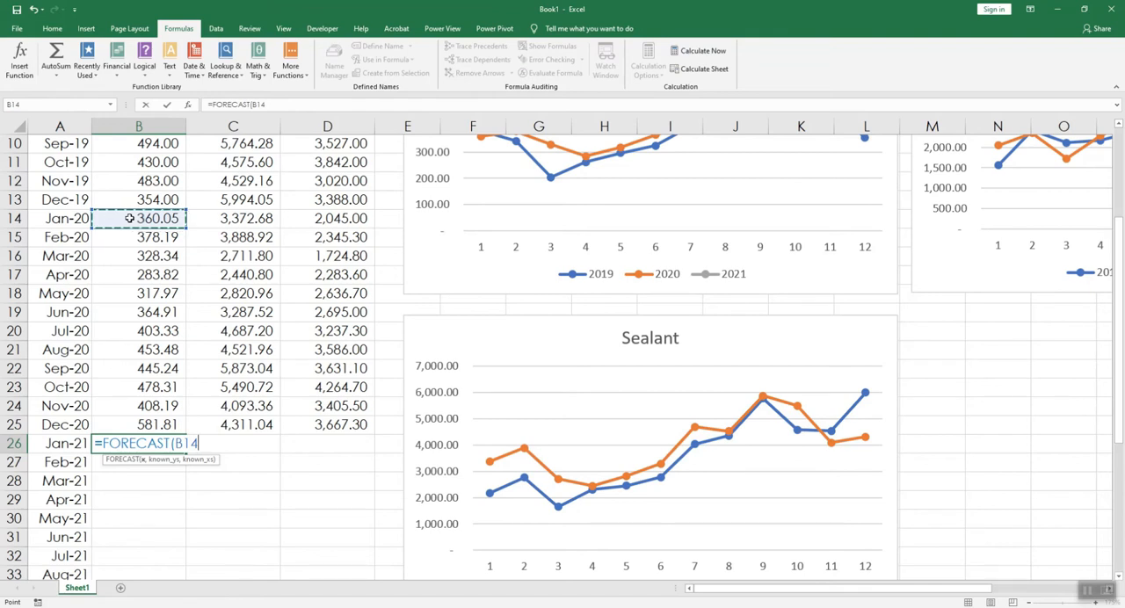
{"action": "type", "text": ","}
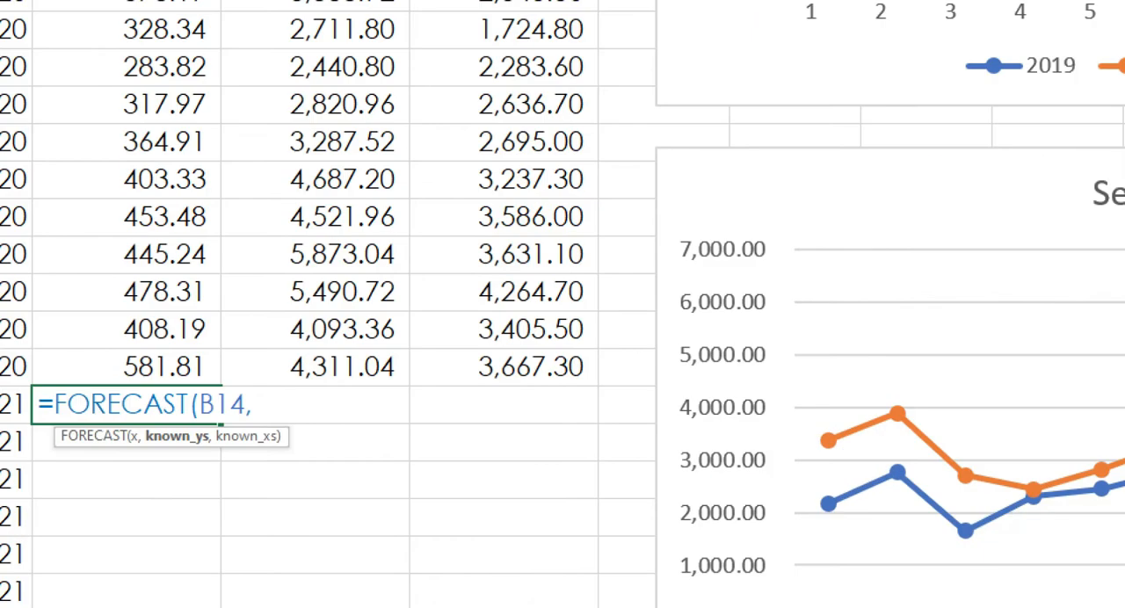
Step: Add B14:B25 as the known y values and B2:B13 as the known x values of the FORECAST formula
{"action": "left_click_drag", "start_coordinate": [139, 453], "coordinate": [207, 448]}
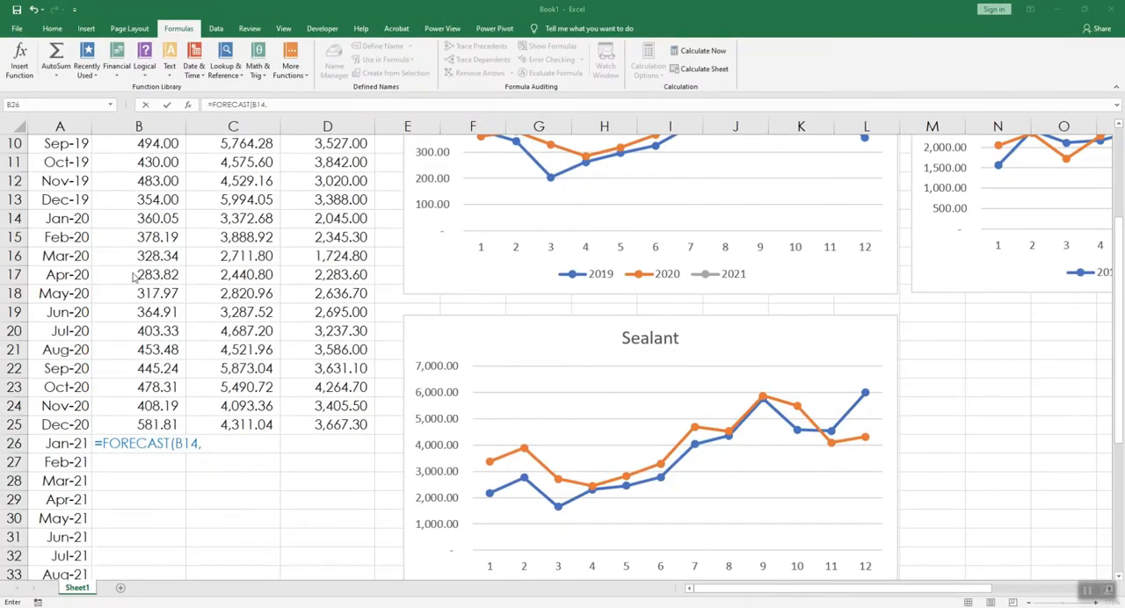
{"action": "left_click_drag", "start_coordinate": [132, 223], "coordinate": [130, 425]}
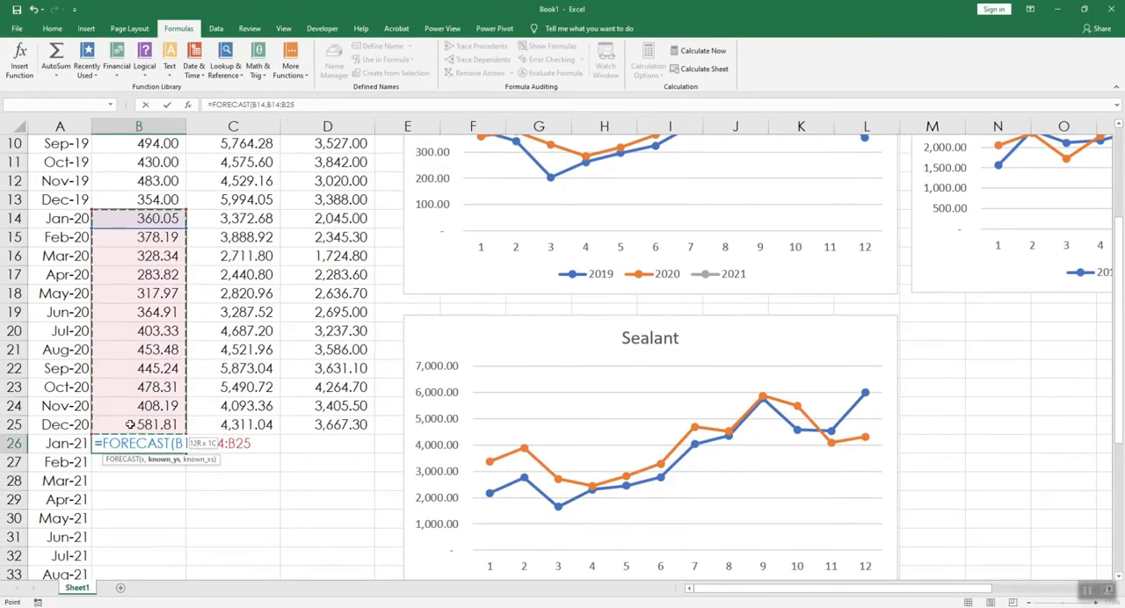
{"action": "type", "text": ","}
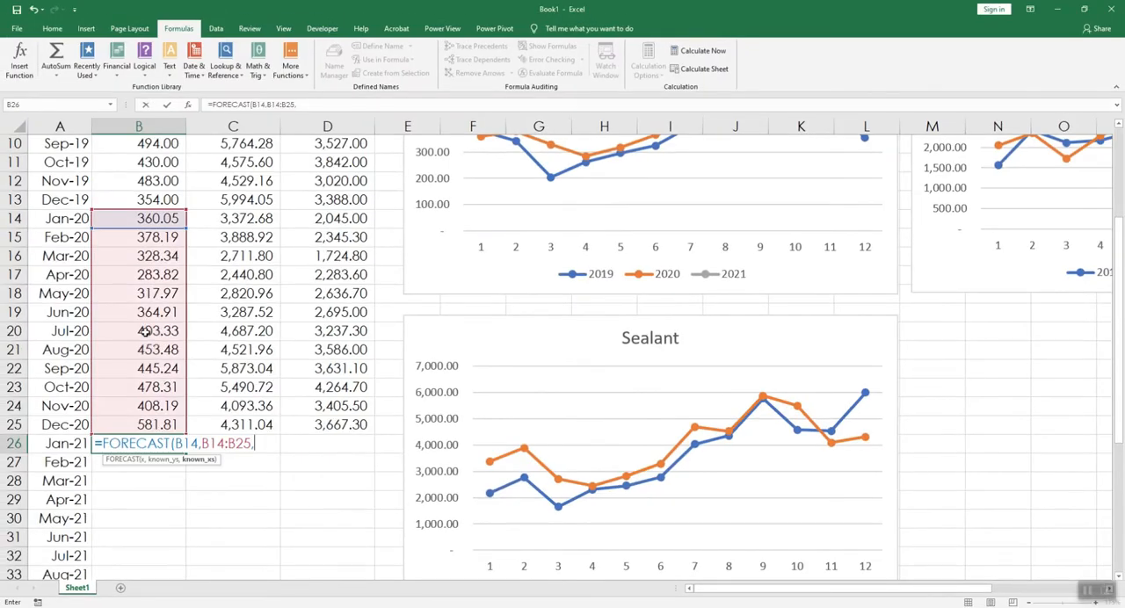
{"action": "scroll", "coordinate": [136, 351], "scroll_direction": "up", "scroll_amount": 3}
{"action": "left_click_drag", "start_coordinate": [129, 153], "coordinate": [137, 370]}
{"action": "scroll", "coordinate": [283, 425], "scroll_direction": "down", "scroll_amount": 4}
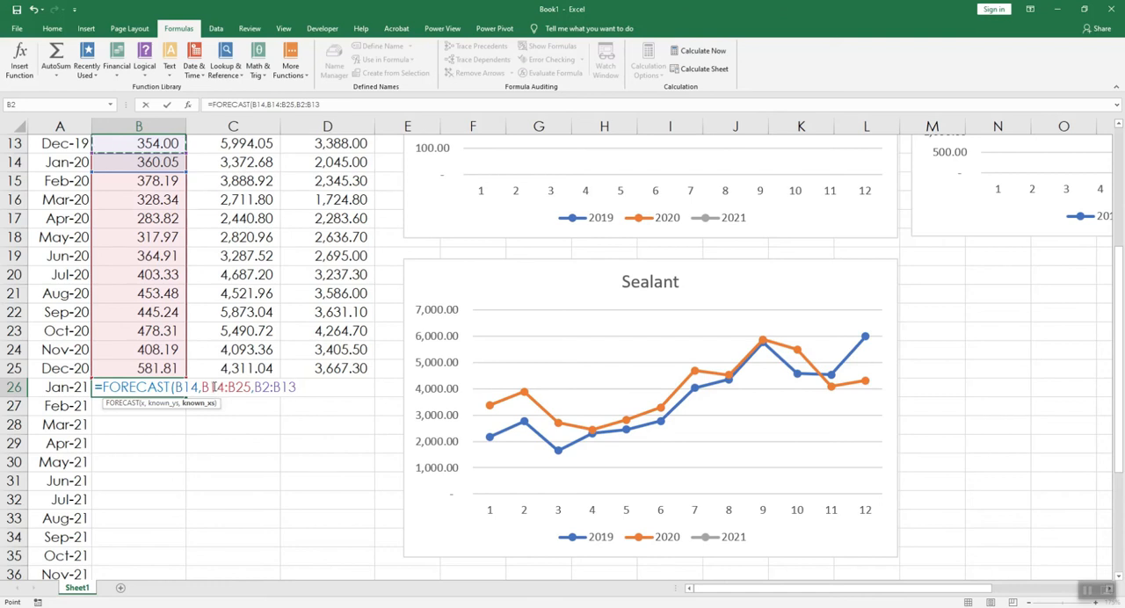
Step: Lock the rows of both known ranges in the B26 FORECAST formula as B$14:B$25 and B$2:B$13, and enter it
{"action": "left_click", "coordinate": [207, 387]}
{"action": "type", "text": "$"}
{"action": "left_click", "coordinate": [244, 387]}
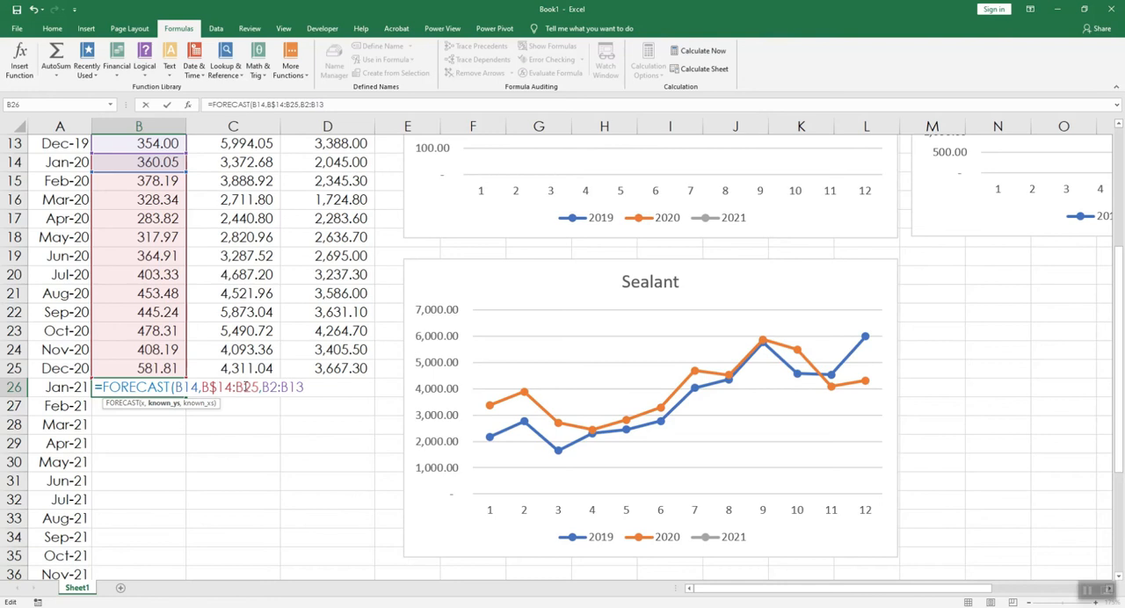
{"action": "type", "text": "$"}
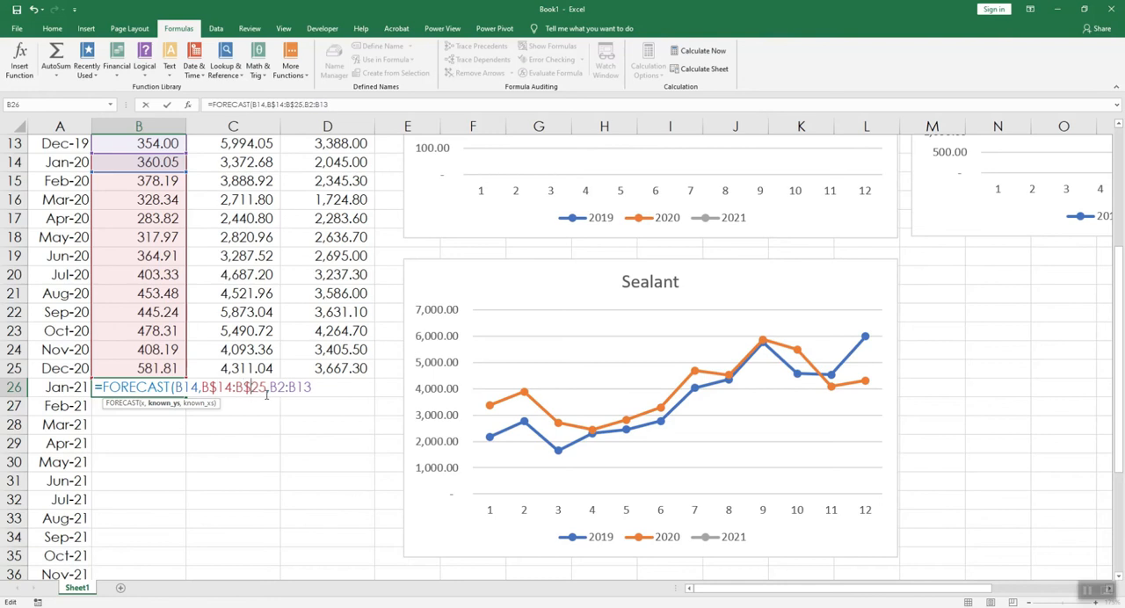
{"action": "left_click", "coordinate": [277, 387]}
{"action": "type", "text": "$"}
{"action": "left_click", "coordinate": [305, 387]}
{"action": "type", "text": "$"}
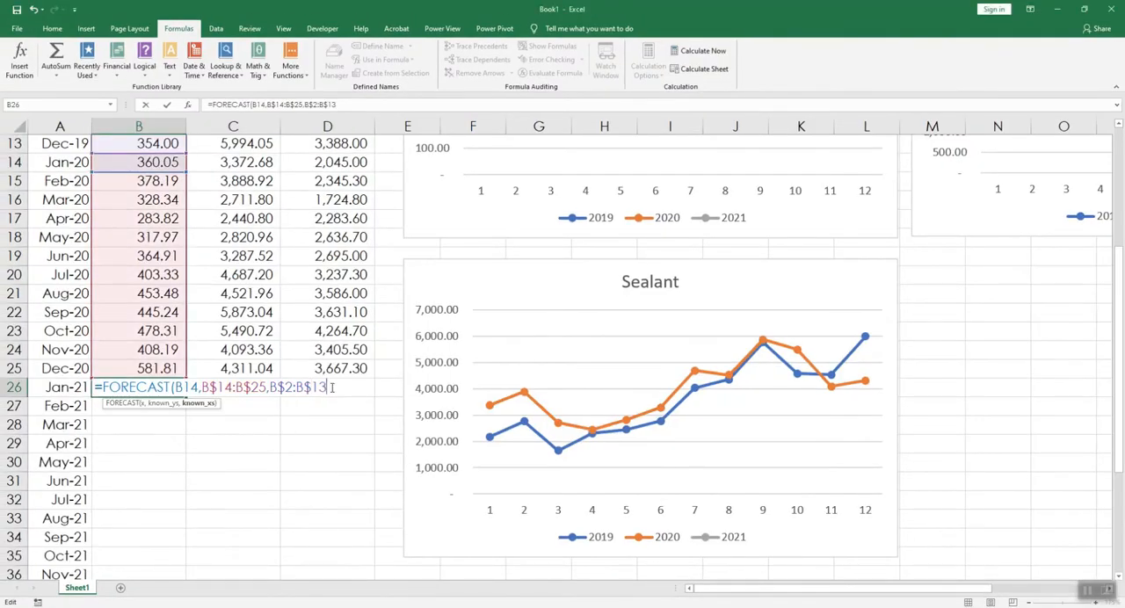
{"action": "key", "text": "Return"}
Step: Fill the B26 FORECAST formula down to Dec-21 in row 37 and across the Sealant and Wallpaint columns to D37
{"action": "scroll", "coordinate": [226, 382], "scroll_direction": "down", "scroll_amount": 2}
{"action": "left_click", "coordinate": [154, 274]}
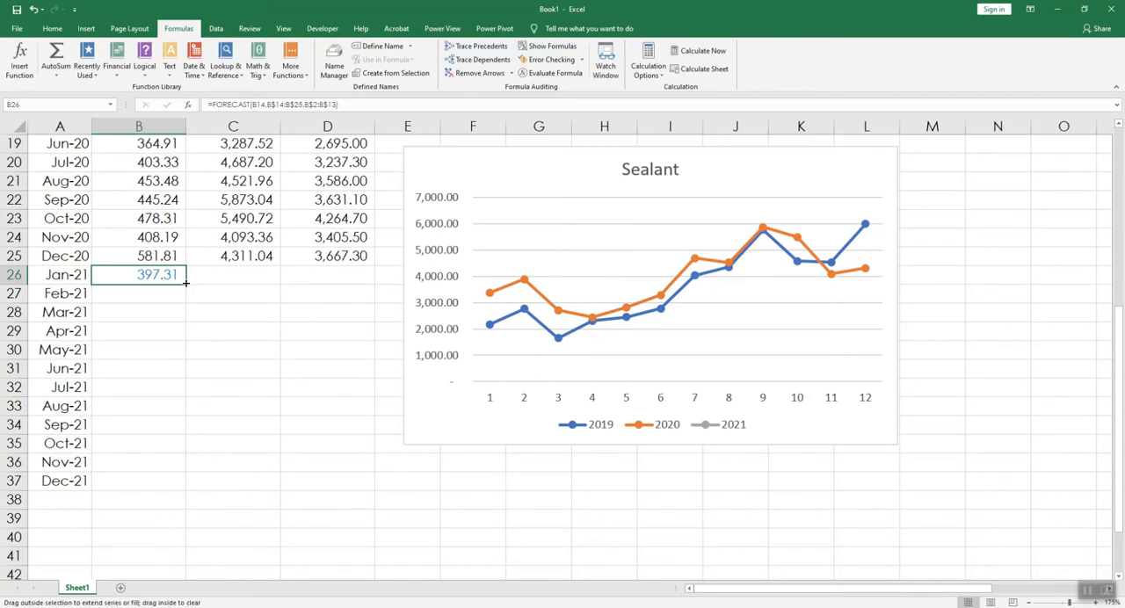
{"action": "double_click", "coordinate": [185, 283]}
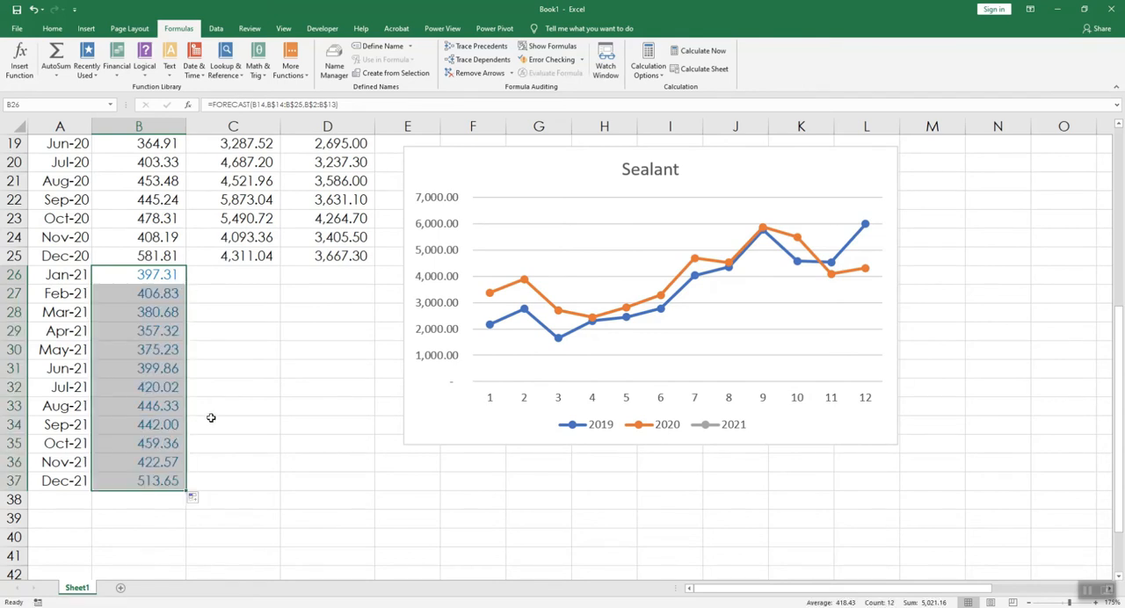
{"action": "left_click_drag", "start_coordinate": [186, 493], "coordinate": [350, 487]}
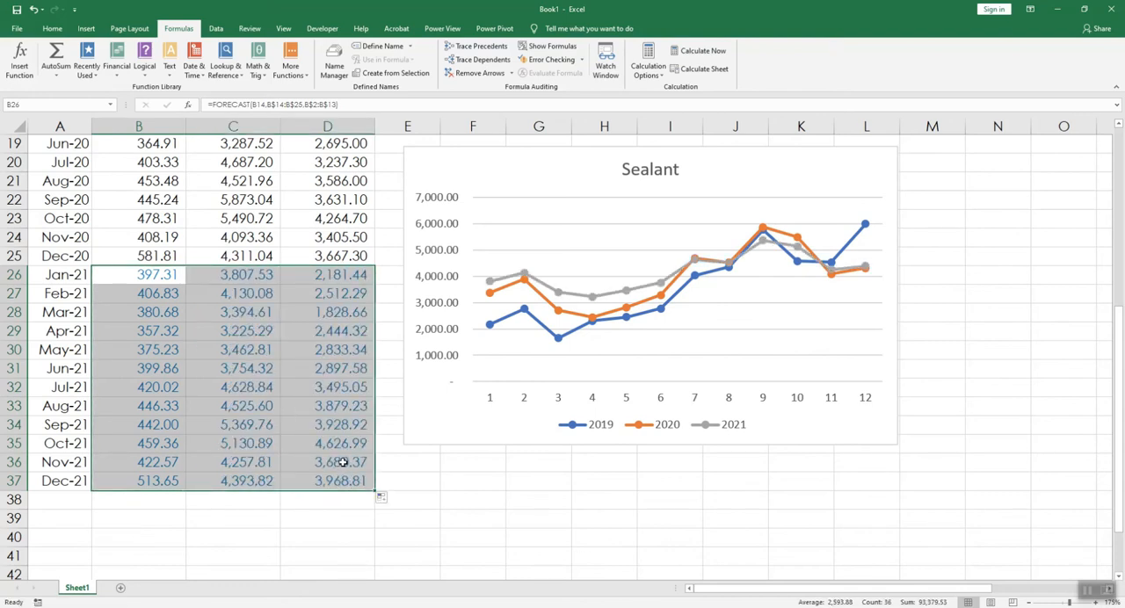
Step: Examine the filled FORECAST formulas in C28 and D34 to check which x value and source ranges they reference
{"action": "key", "text": "ctrl+Up"}
{"action": "key", "text": "ctrl+Down"}
{"action": "left_click", "coordinate": [243, 384]}
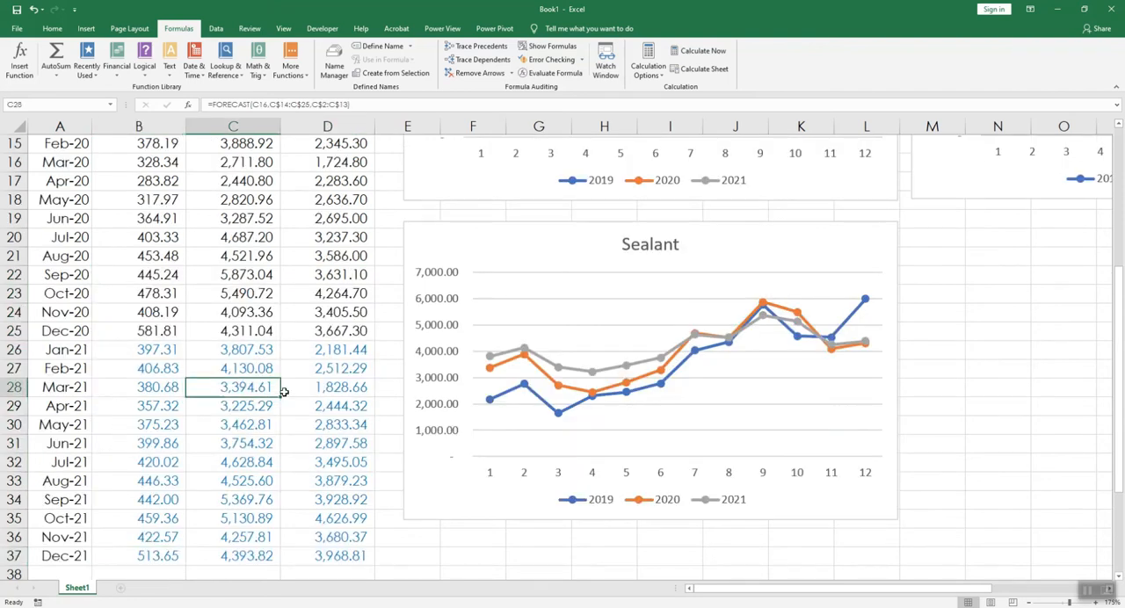
{"action": "double_click", "coordinate": [242, 384]}
{"action": "scroll", "coordinate": [299, 391], "scroll_direction": "up", "scroll_amount": 5}
{"action": "scroll", "coordinate": [304, 394], "scroll_direction": "down", "scroll_amount": 6}
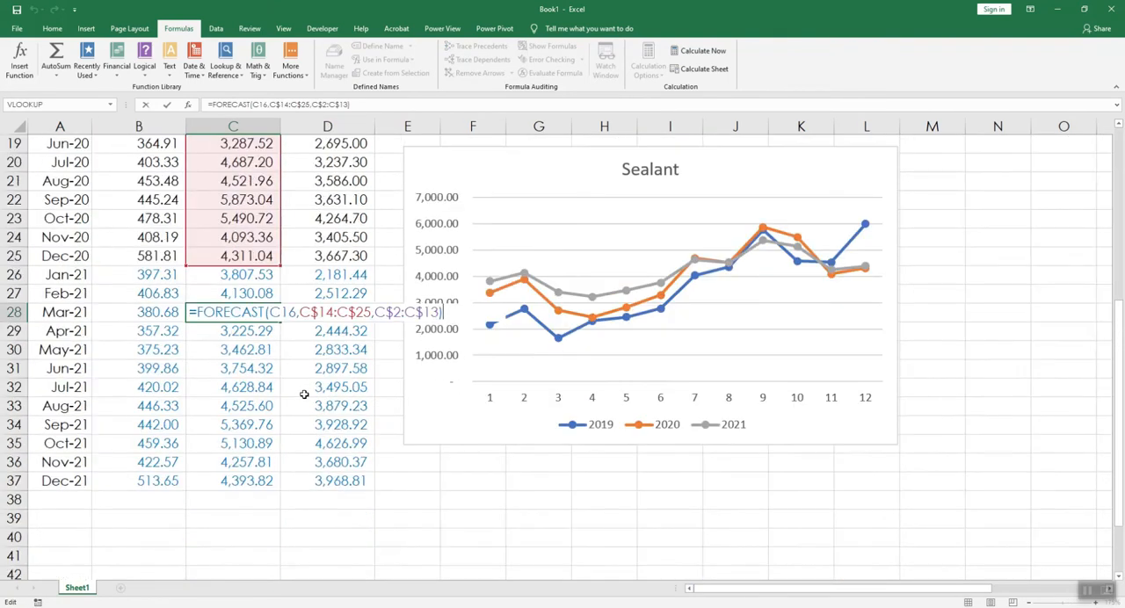
{"action": "double_click", "coordinate": [338, 424]}
{"action": "scroll", "coordinate": [396, 365], "scroll_direction": "up", "scroll_amount": 6}
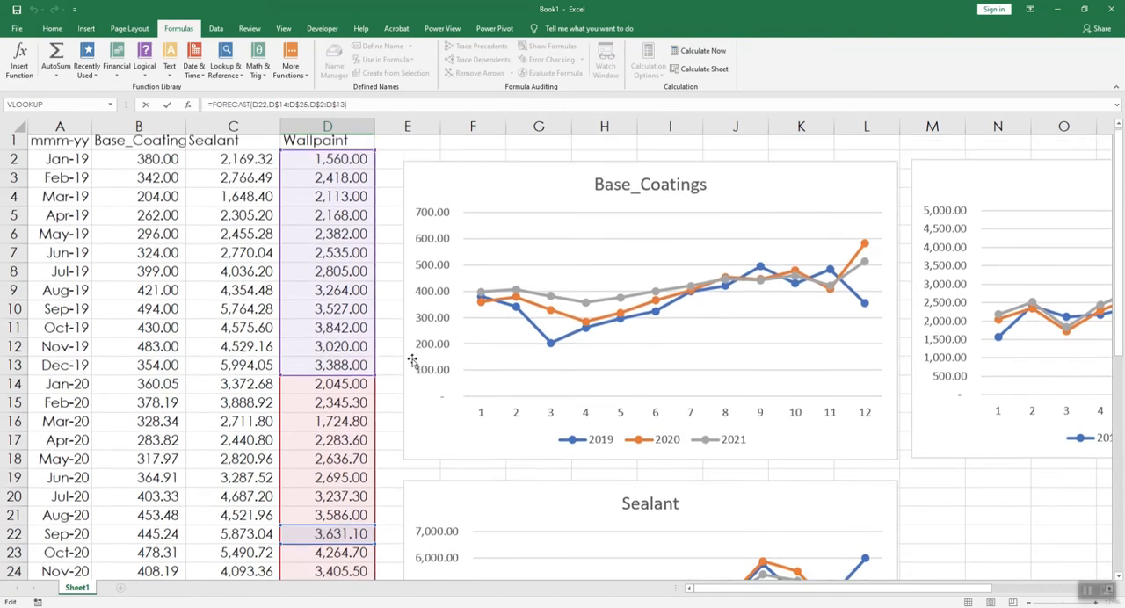
{"action": "scroll", "coordinate": [290, 413], "scroll_direction": "down", "scroll_amount": 8}
{"action": "key", "text": "Escape"}
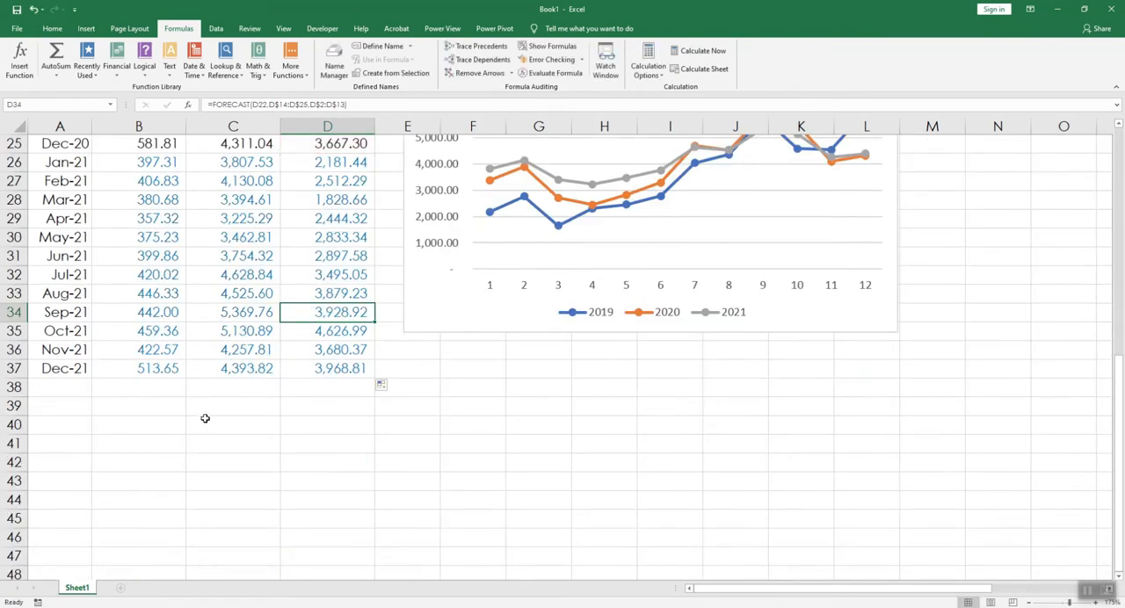
Step: Examine the scroll bars in row 40 below the 2021 figures in the finished workbook 20.1 all products volume 2021 budget.xlsx
{"action": "scroll", "coordinate": [205, 418], "scroll_direction": "down", "scroll_amount": 3, "text": "ctrl"}
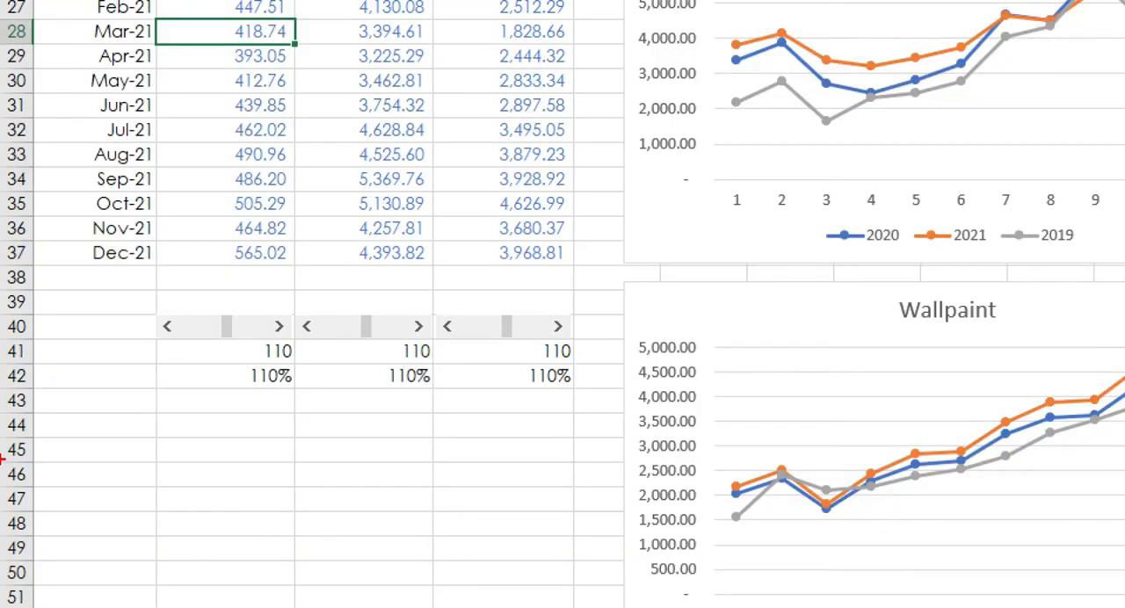
{"action": "mouse_move", "coordinate": [152, 292]}
{"action": "left_mouse_down"}
{"action": "mouse_move", "coordinate": [211, 337]}
{"action": "mouse_move", "coordinate": [588, 349]}
{"action": "left_mouse_up"}
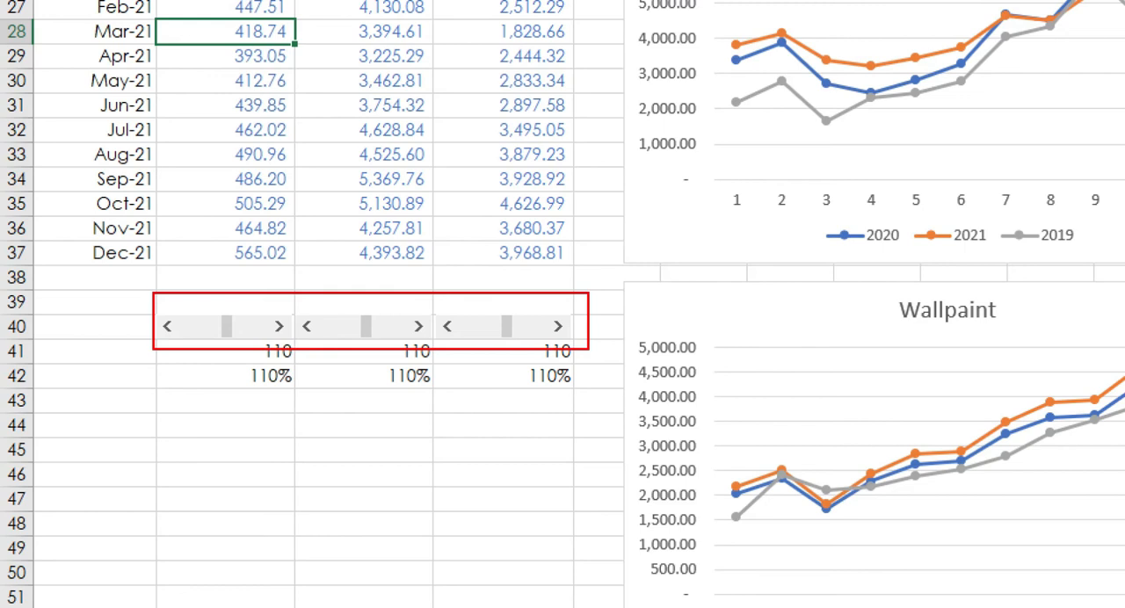
{"action": "mouse_move", "coordinate": [211, 2]}
{"action": "left_mouse_down"}
{"action": "mouse_move", "coordinate": [170, 235]}
{"action": "mouse_move", "coordinate": [459, 255]}
{"action": "mouse_move", "coordinate": [504, 16]}
{"action": "mouse_move", "coordinate": [279, 5]}
{"action": "left_mouse_up"}
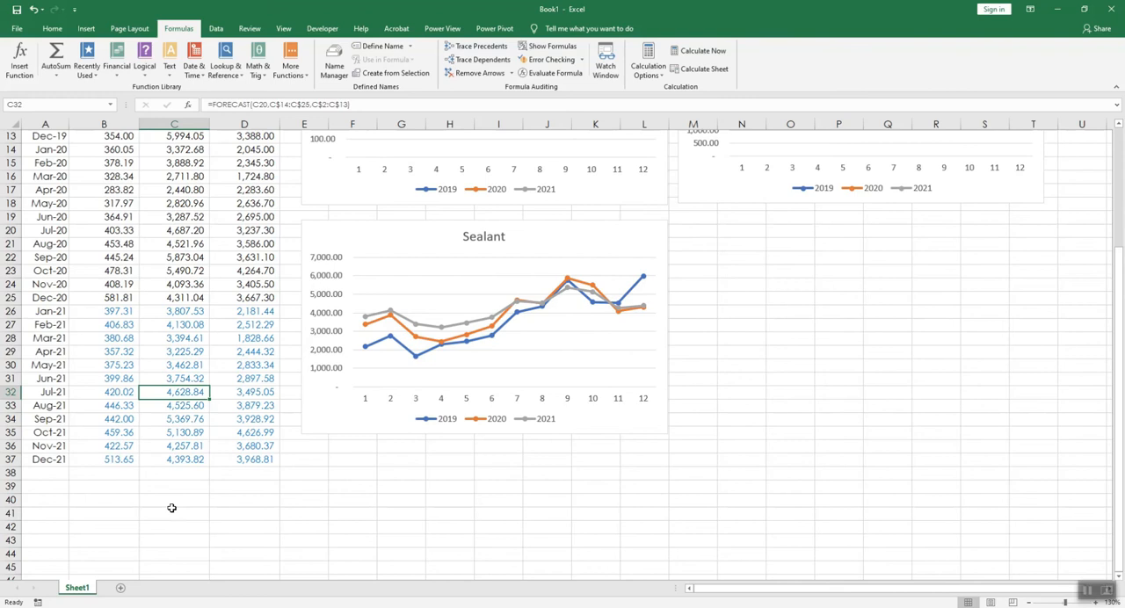
Step: In Book1, insert a horizontal Scroll Bar form control over cell B40, below the Base_Coatings column
{"action": "scroll", "coordinate": [171, 508], "scroll_direction": "up", "scroll_amount": 3}
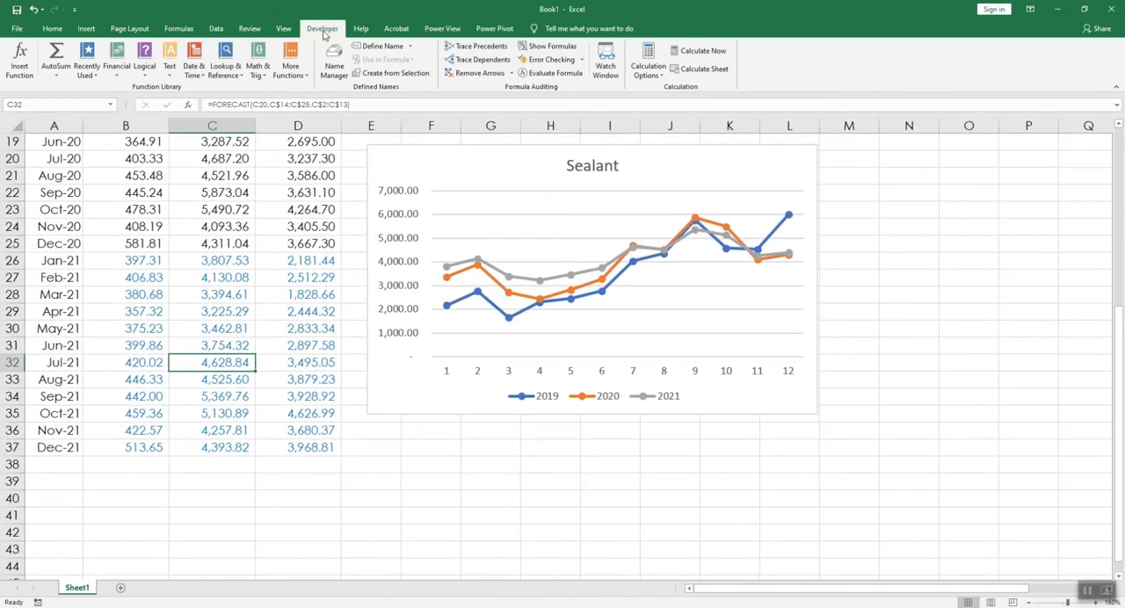
{"action": "left_click", "coordinate": [323, 28]}
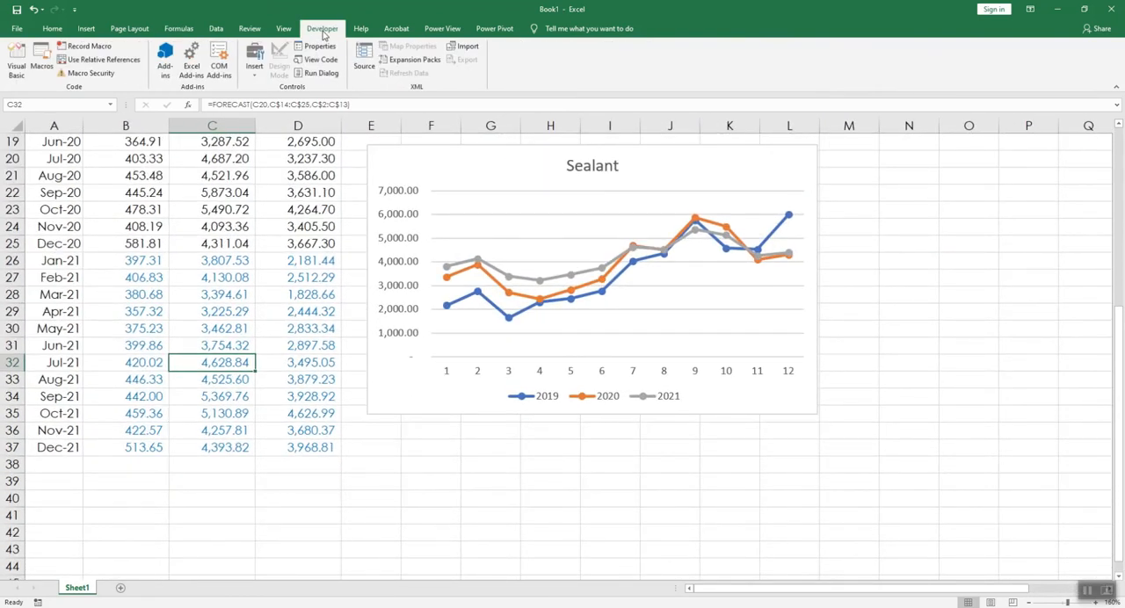
{"action": "left_click", "coordinate": [253, 74]}
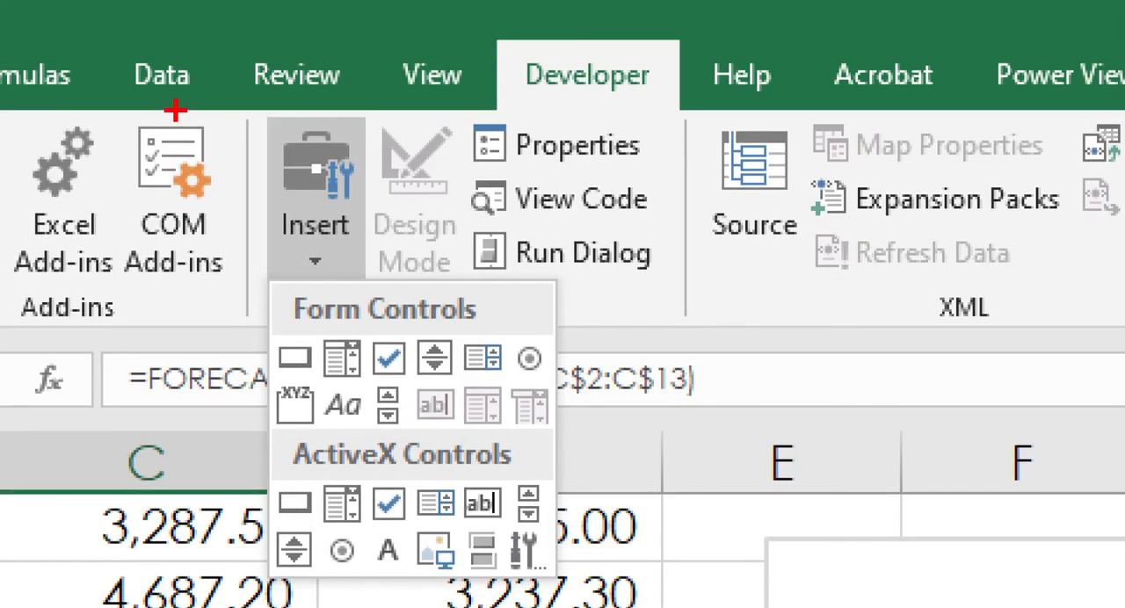
{"action": "mouse_move", "coordinate": [409, 409]}
{"action": "left_mouse_down"}
{"action": "mouse_move", "coordinate": [408, 365]}
{"action": "mouse_move", "coordinate": [365, 381]}
{"action": "mouse_move", "coordinate": [376, 420]}
{"action": "mouse_move", "coordinate": [415, 393]}
{"action": "left_mouse_up"}
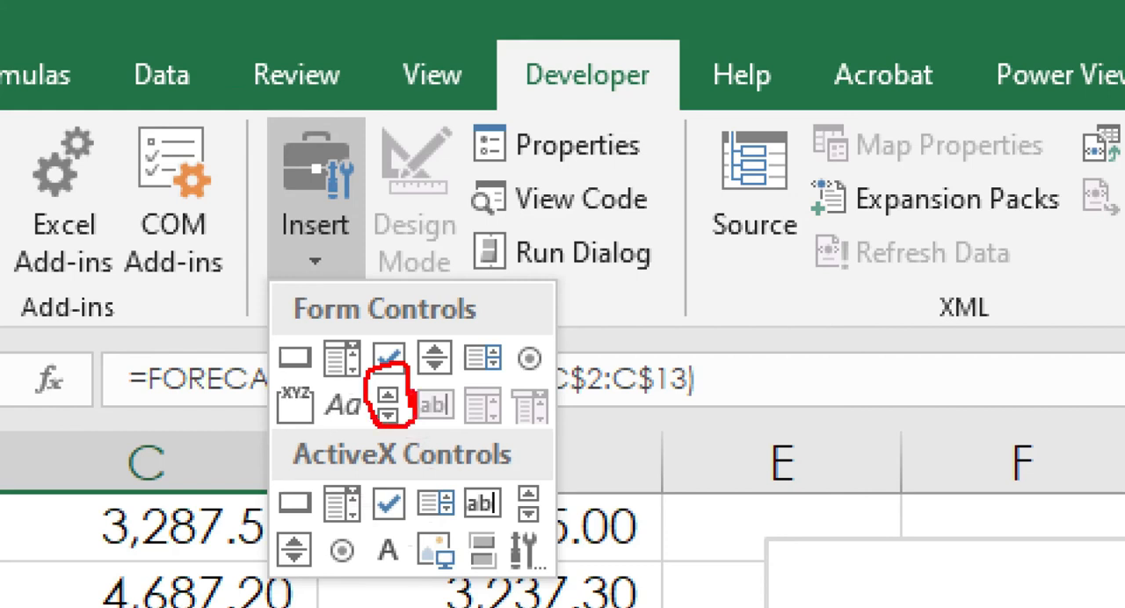
{"action": "key", "text": "Escape"}
{"action": "left_click", "coordinate": [264, 55]}
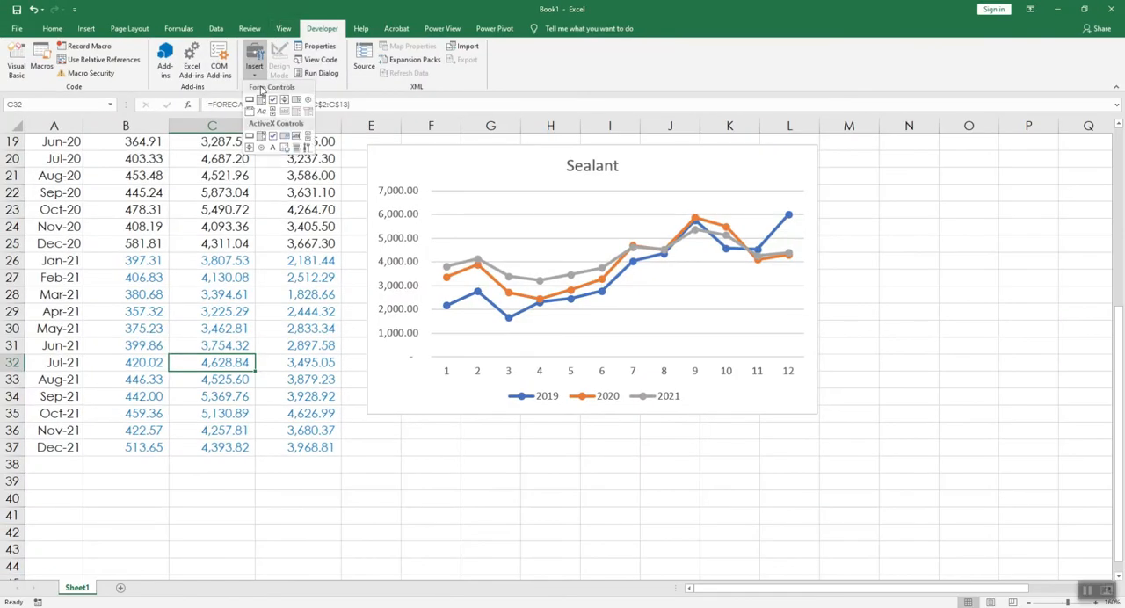
{"action": "left_click", "coordinate": [273, 112]}
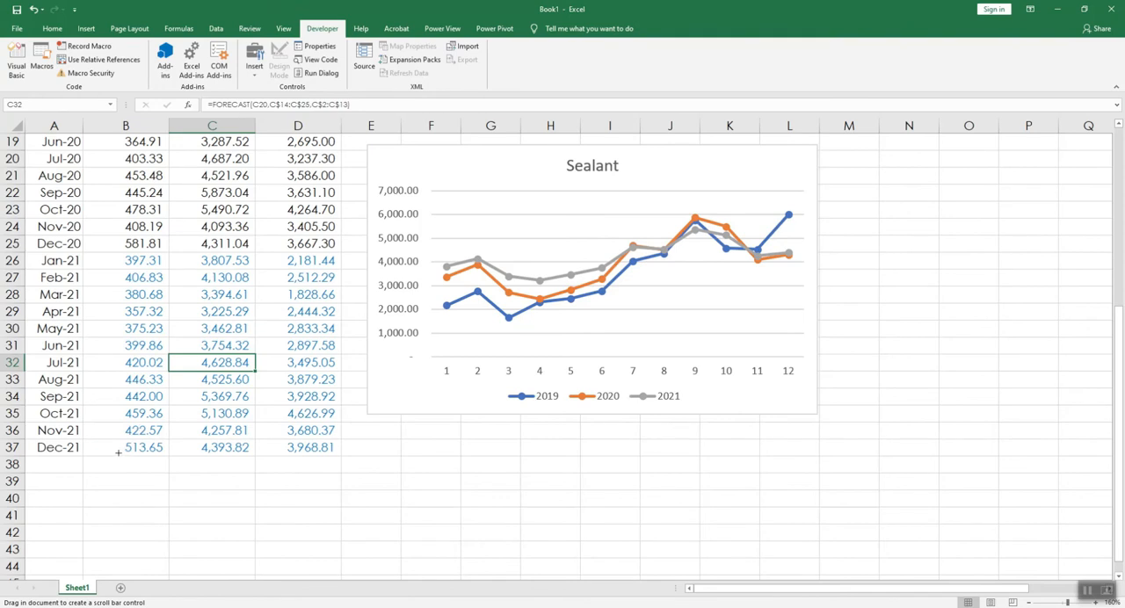
{"action": "left_click_drag", "start_coordinate": [83, 489], "coordinate": [166, 497]}
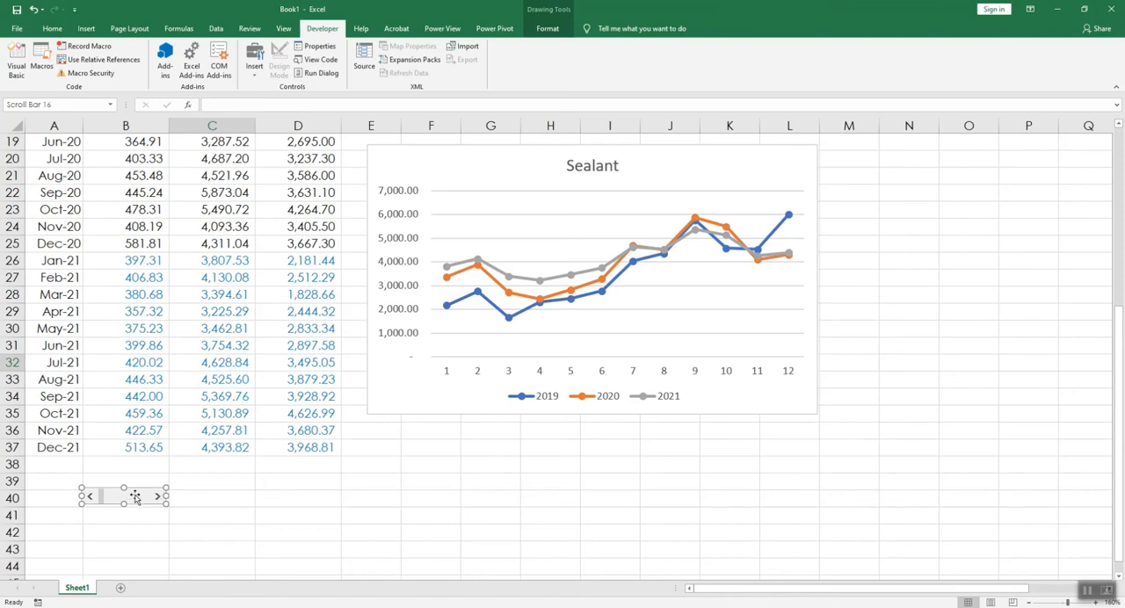
Step: Format the scroll bar control with a maximum value of 200 and link it to cell $B$41
{"action": "right_click", "coordinate": [138, 498]}
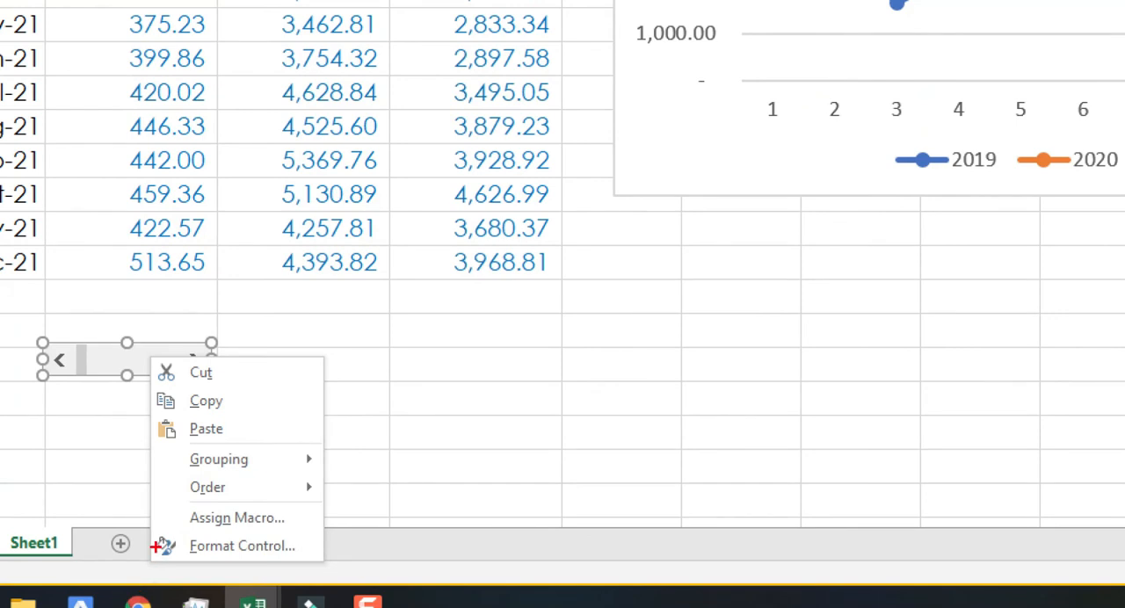
{"action": "mouse_move", "coordinate": [156, 547]}
{"action": "left_mouse_down"}
{"action": "mouse_move", "coordinate": [199, 526]}
{"action": "mouse_move", "coordinate": [287, 526]}
{"action": "mouse_move", "coordinate": [260, 569]}
{"action": "mouse_move", "coordinate": [194, 525]}
{"action": "left_mouse_up"}
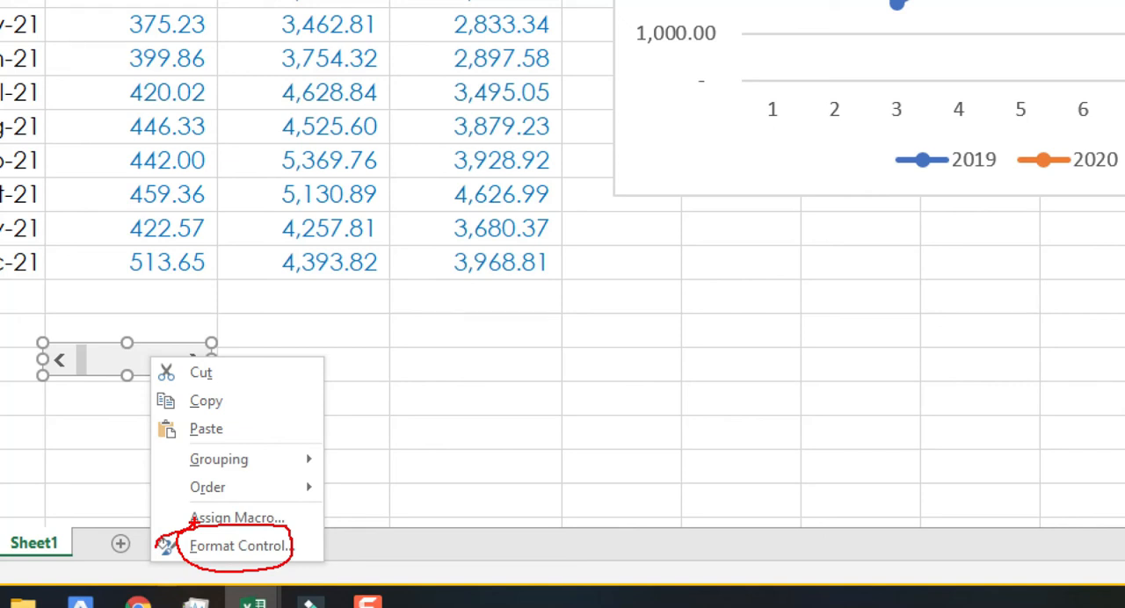
{"action": "left_click", "coordinate": [238, 546]}
{"action": "left_click_drag", "start_coordinate": [642, 243], "coordinate": [279, 358]}
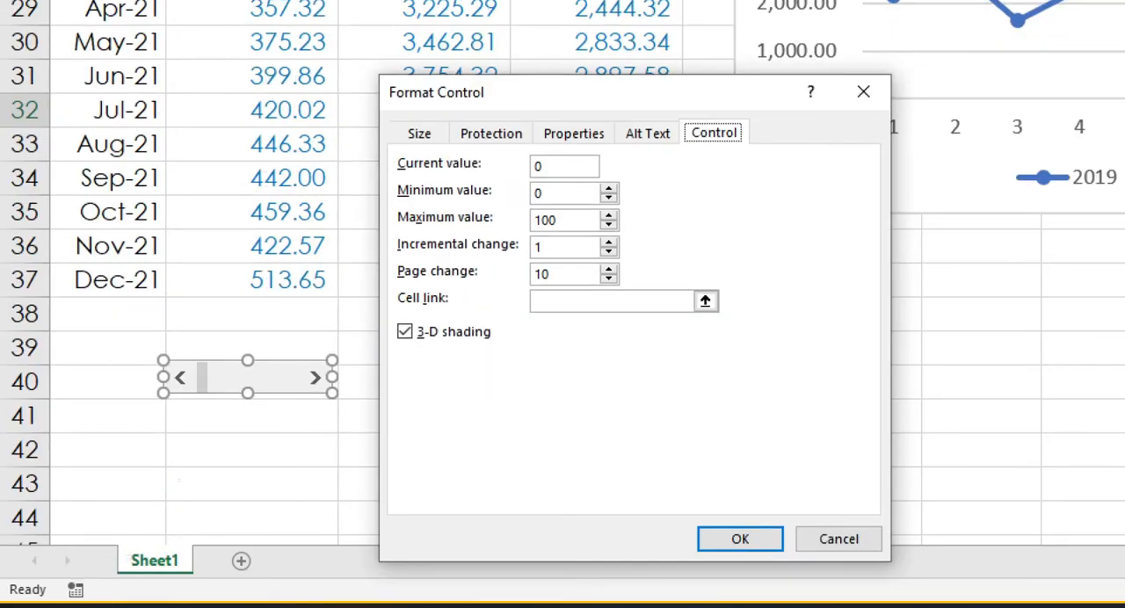
{"action": "mouse_move", "coordinate": [406, 307]}
{"action": "left_mouse_down"}
{"action": "mouse_move", "coordinate": [519, 314]}
{"action": "mouse_move", "coordinate": [534, 295]}
{"action": "mouse_move", "coordinate": [401, 293]}
{"action": "mouse_move", "coordinate": [404, 309]}
{"action": "left_mouse_up"}
{"action": "mouse_move", "coordinate": [268, 404]}
{"action": "left_mouse_down"}
{"action": "mouse_move", "coordinate": [236, 403]}
{"action": "mouse_move", "coordinate": [268, 427]}
{"action": "mouse_move", "coordinate": [264, 404]}
{"action": "left_mouse_up"}
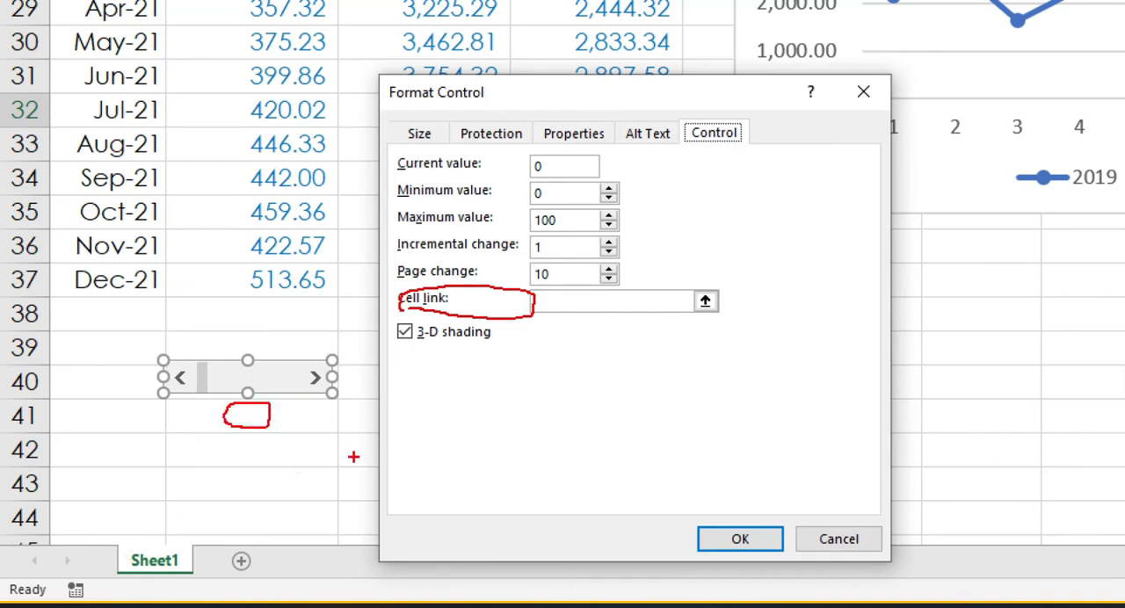
{"action": "mouse_move", "coordinate": [520, 234]}
{"action": "left_mouse_down"}
{"action": "mouse_move", "coordinate": [546, 234]}
{"action": "mouse_move", "coordinate": [567, 215]}
{"action": "mouse_move", "coordinate": [541, 205]}
{"action": "mouse_move", "coordinate": [515, 232]}
{"action": "left_mouse_up"}
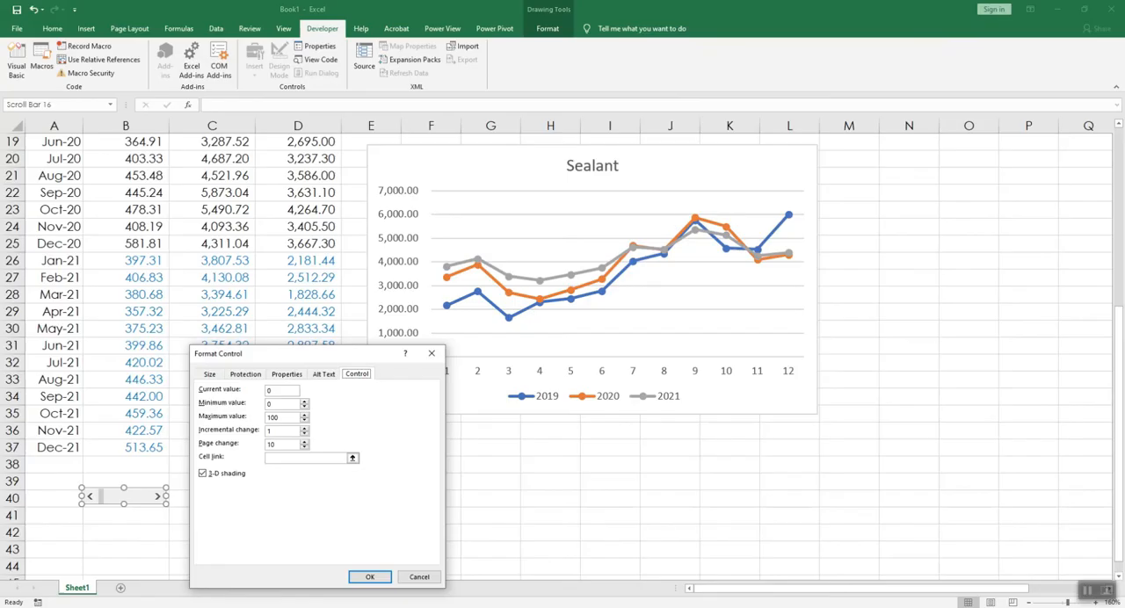
{"action": "left_click_drag", "start_coordinate": [291, 420], "coordinate": [211, 419]}
{"action": "left_click", "coordinate": [307, 459]}
{"action": "left_click", "coordinate": [132, 518]}
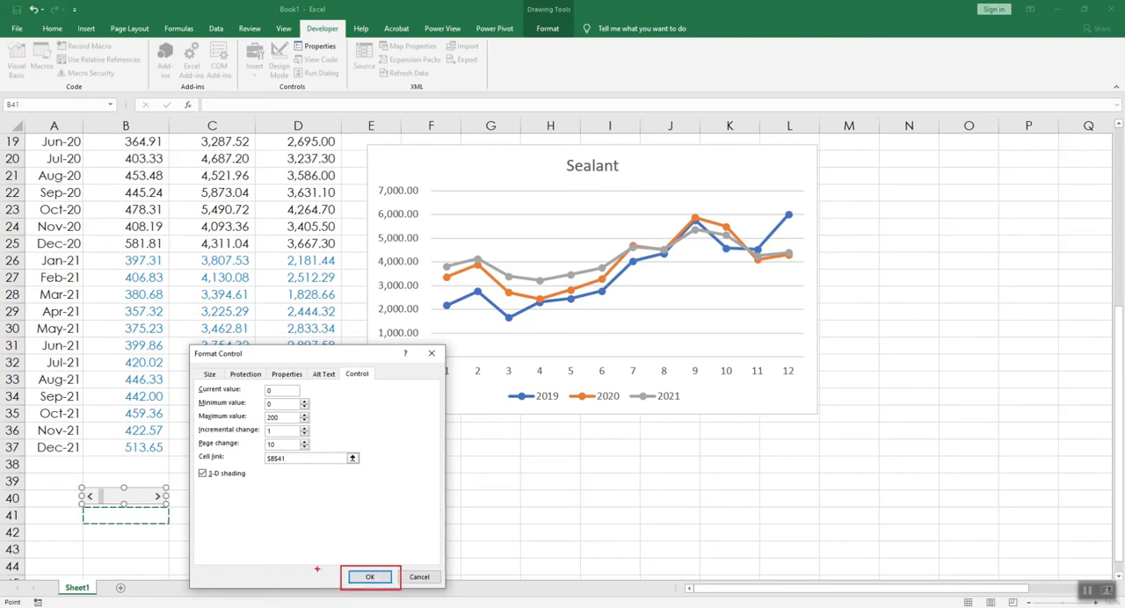
{"action": "left_click", "coordinate": [362, 577]}
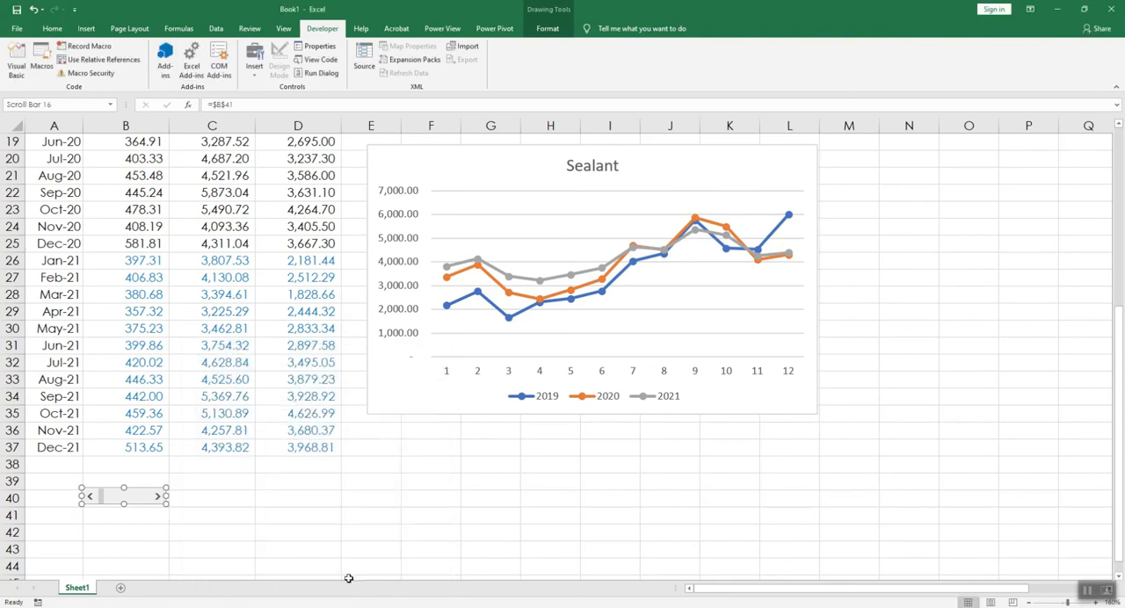
Step: Deselect the scroll bar and advance its slider to set the linked cell B41 to 60
{"action": "left_click", "coordinate": [298, 482]}
{"action": "left_click", "coordinate": [133, 504]}
{"action": "left_click", "coordinate": [142, 501]}
{"action": "left_click", "coordinate": [142, 501]}
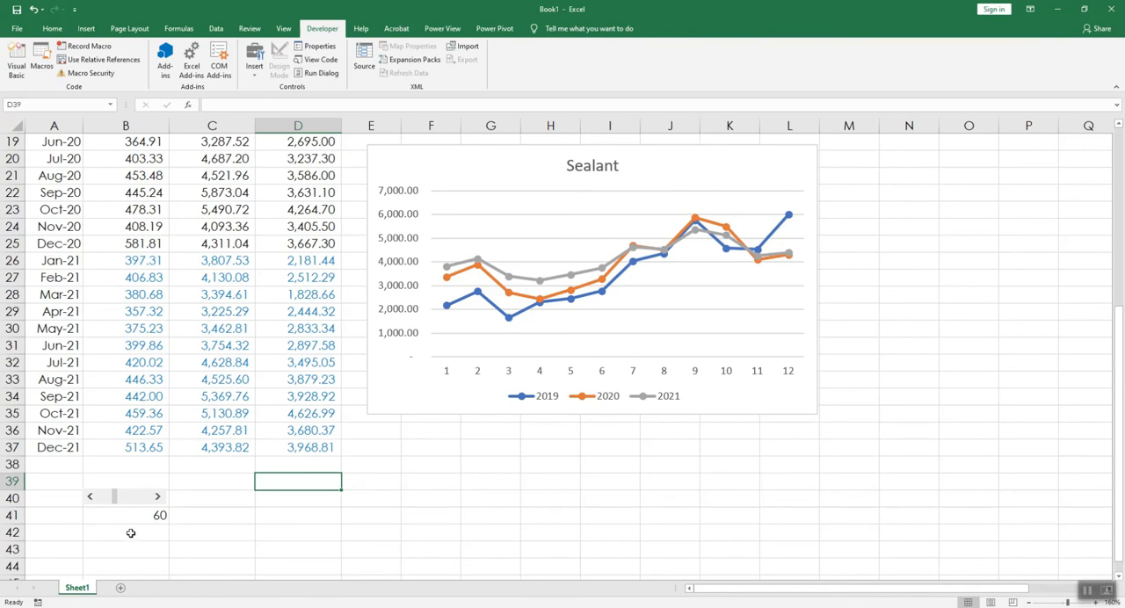
Step: Enter the formula =B41 in cell B42, directly under the scroll bar's linked cell
{"action": "left_click", "coordinate": [153, 532]}
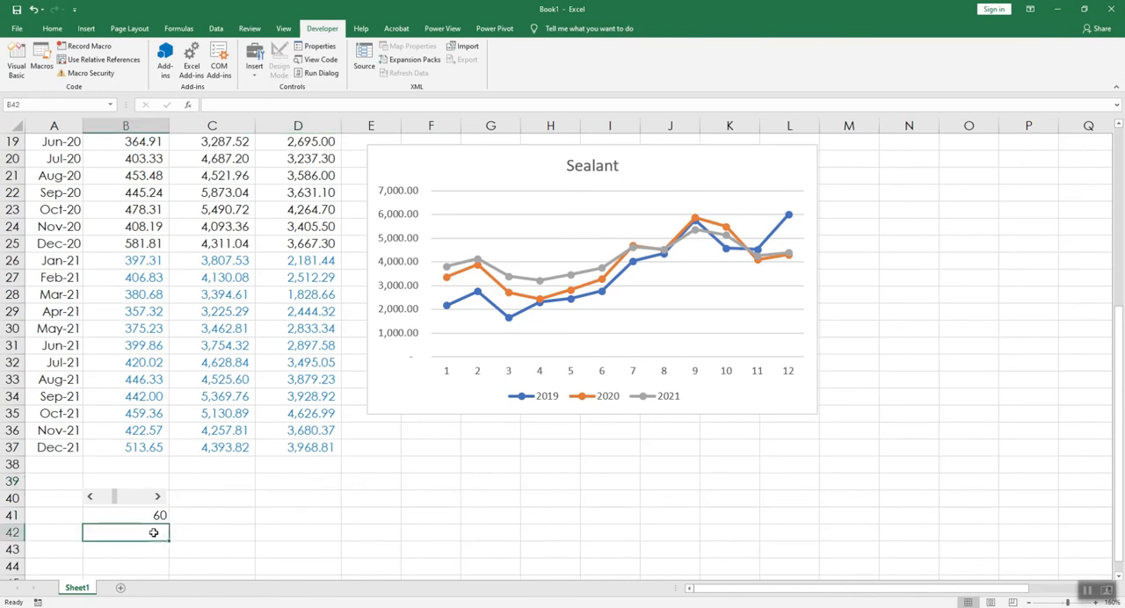
{"action": "type", "text": "="}
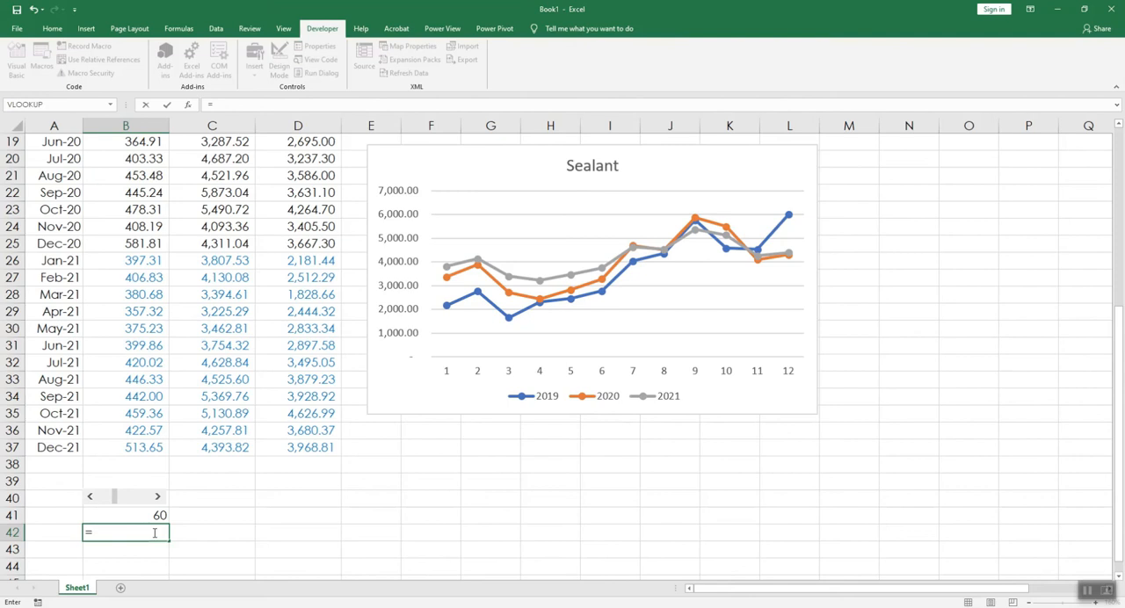
{"action": "key", "text": "Up"}
{"action": "key", "text": "Return"}
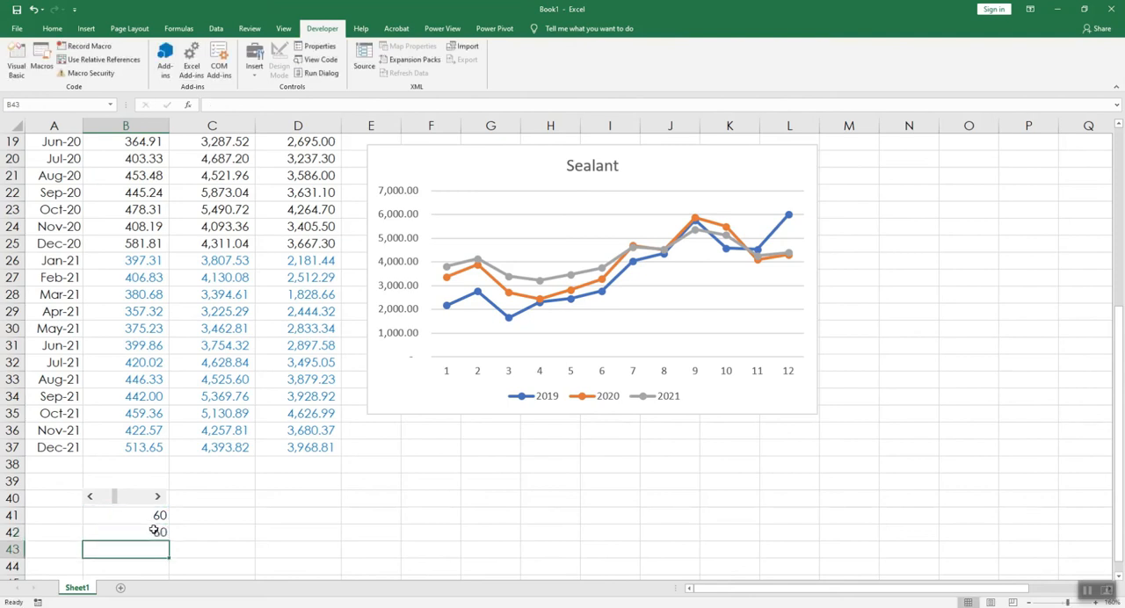
Step: Make B42 a percentage with the formula =B41/100, and move the scroll bar's slider to its maximum of 200
{"action": "scroll", "coordinate": [220, 451], "scroll_direction": "down", "scroll_amount": 6}
{"action": "scroll", "coordinate": [269, 503], "scroll_direction": "up", "scroll_amount": 3, "text": "ctrl"}
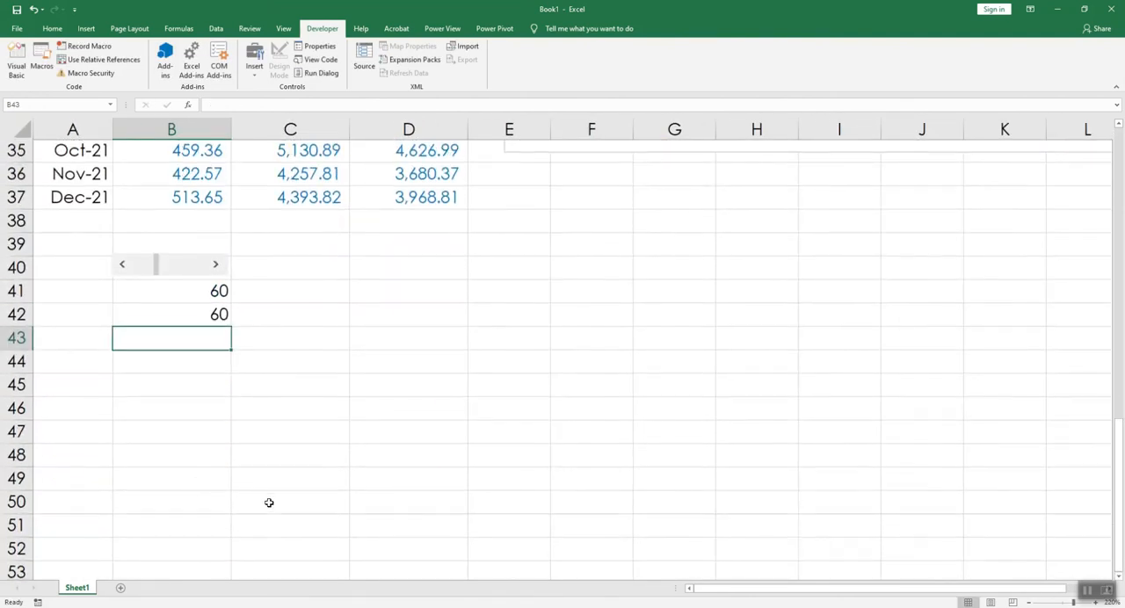
{"action": "left_click", "coordinate": [188, 312]}
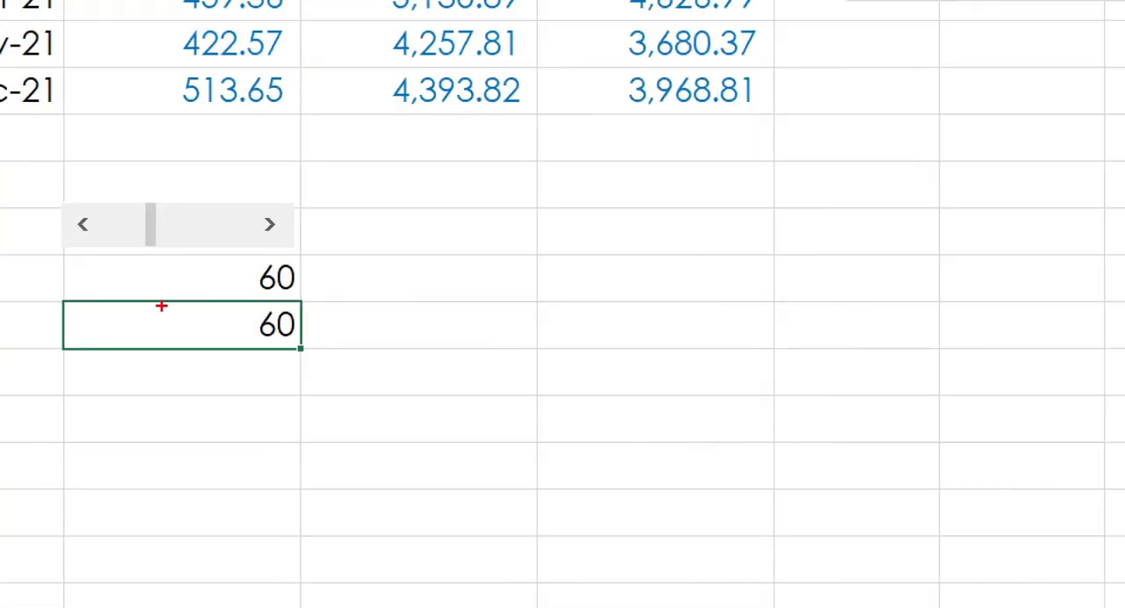
{"action": "mouse_move", "coordinate": [314, 312]}
{"action": "left_mouse_down"}
{"action": "mouse_move", "coordinate": [223, 350]}
{"action": "mouse_move", "coordinate": [307, 318]}
{"action": "left_mouse_up"}
{"action": "key", "text": "Escape"}
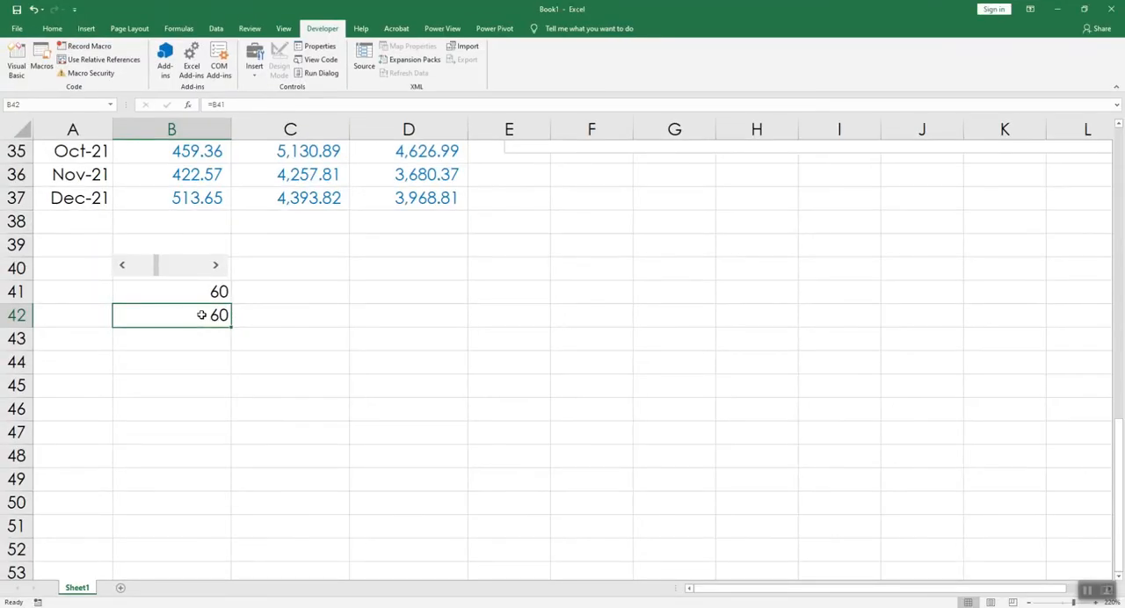
{"action": "key", "text": "ctrl+shift+5"}
{"action": "key", "text": "F2"}
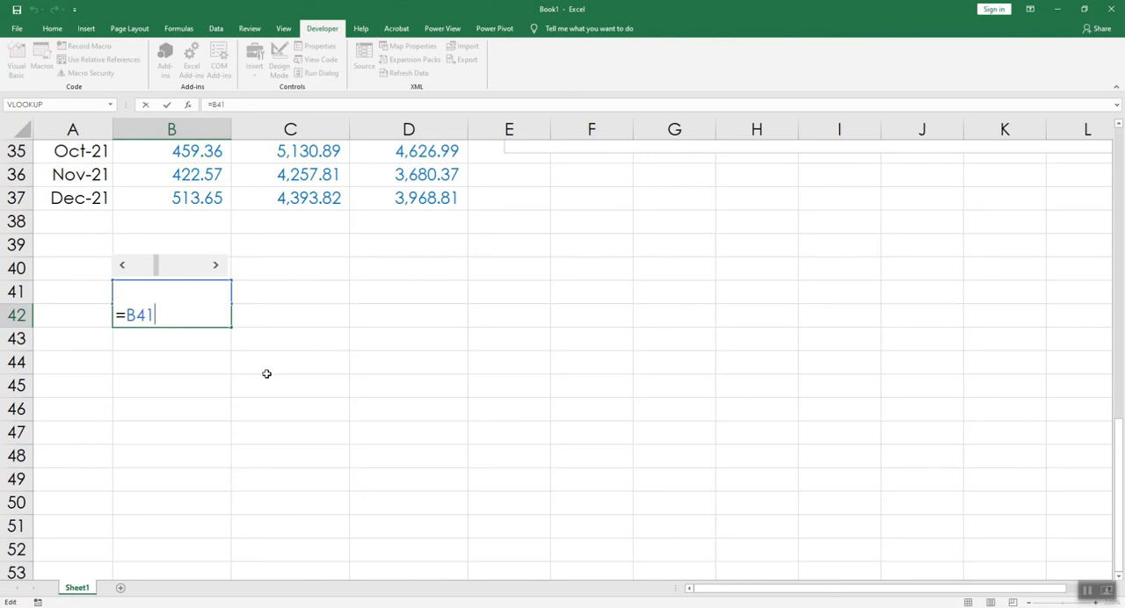
{"action": "type", "text": "/100"}
{"action": "key", "text": "Return"}
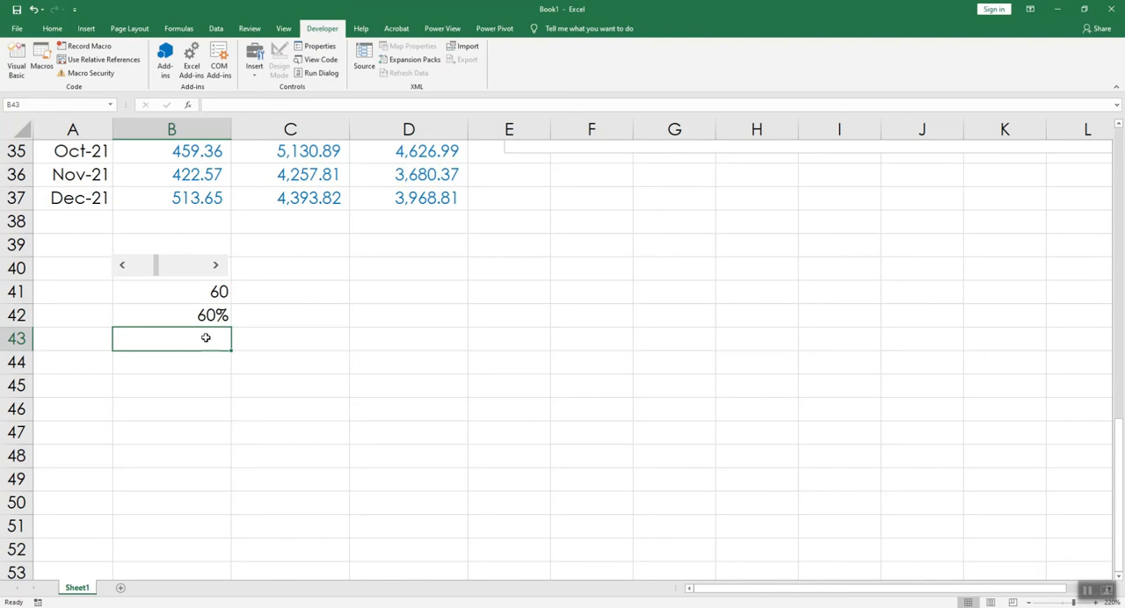
{"action": "left_click_drag", "start_coordinate": [155, 275], "coordinate": [218, 268]}
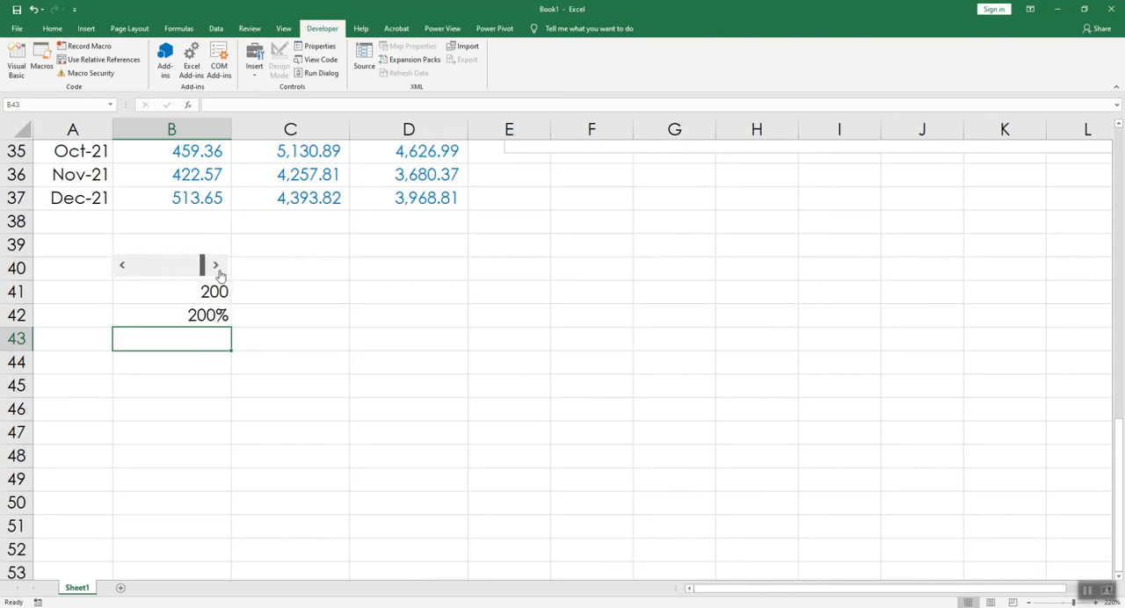
Step: Multiply the Jan-21 Base_Coatings forecast in B26 by the scroll bar percentage, using the row-locked reference B$42
{"action": "scroll", "coordinate": [174, 155], "scroll_direction": "up", "scroll_amount": 3}
{"action": "left_click", "coordinate": [173, 155]}
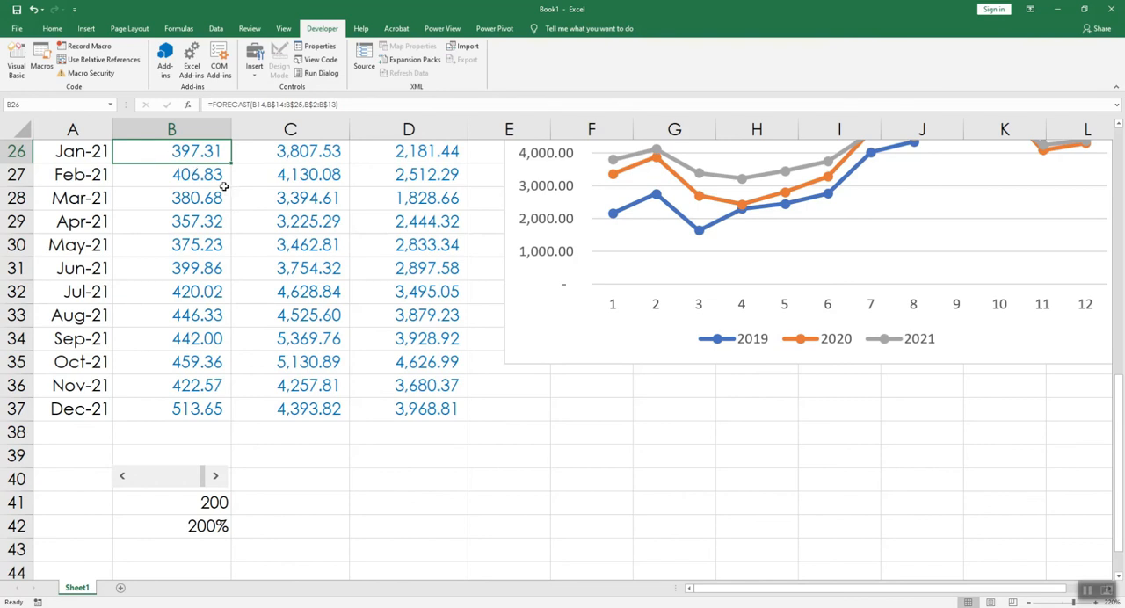
{"action": "double_click", "coordinate": [214, 151]}
{"action": "left_click", "coordinate": [415, 157]}
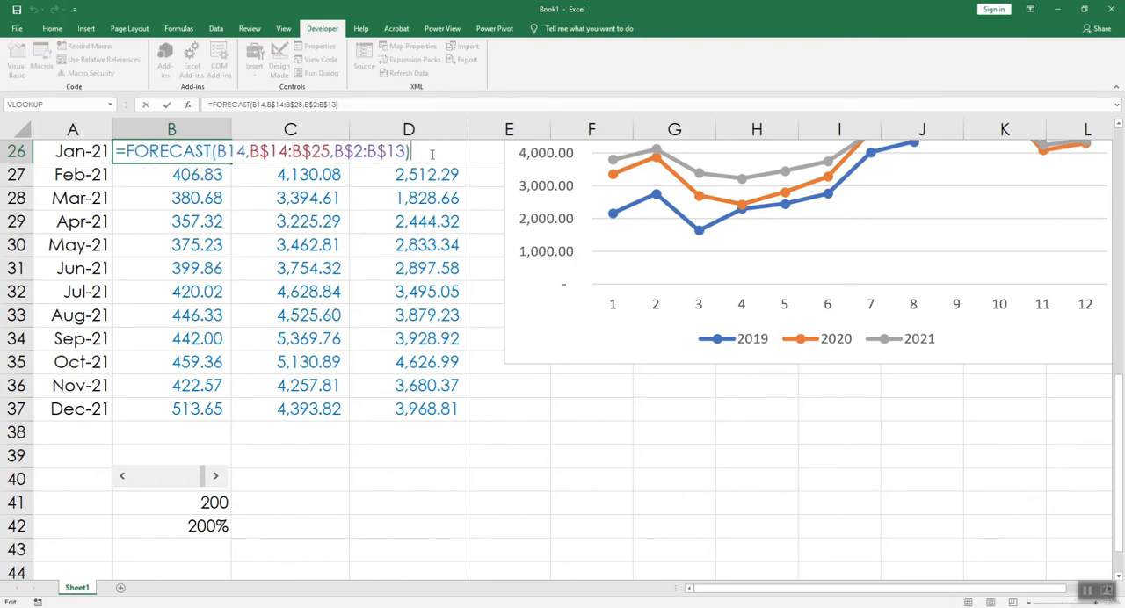
{"action": "type", "text": "*"}
{"action": "left_click", "coordinate": [195, 525]}
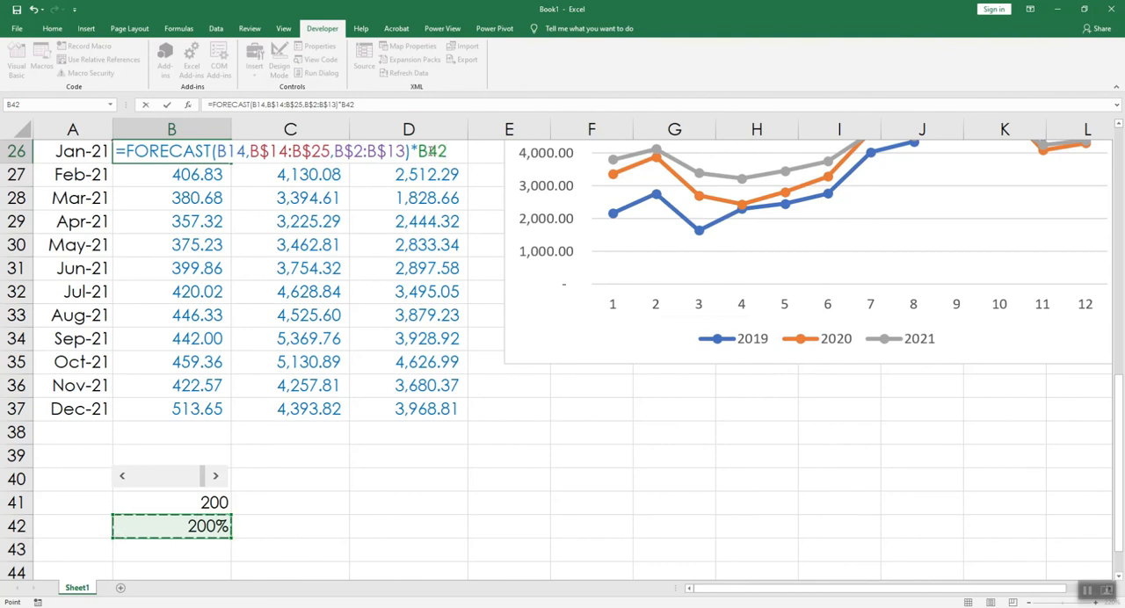
{"action": "left_click", "coordinate": [430, 151]}
{"action": "type", "text": "$"}
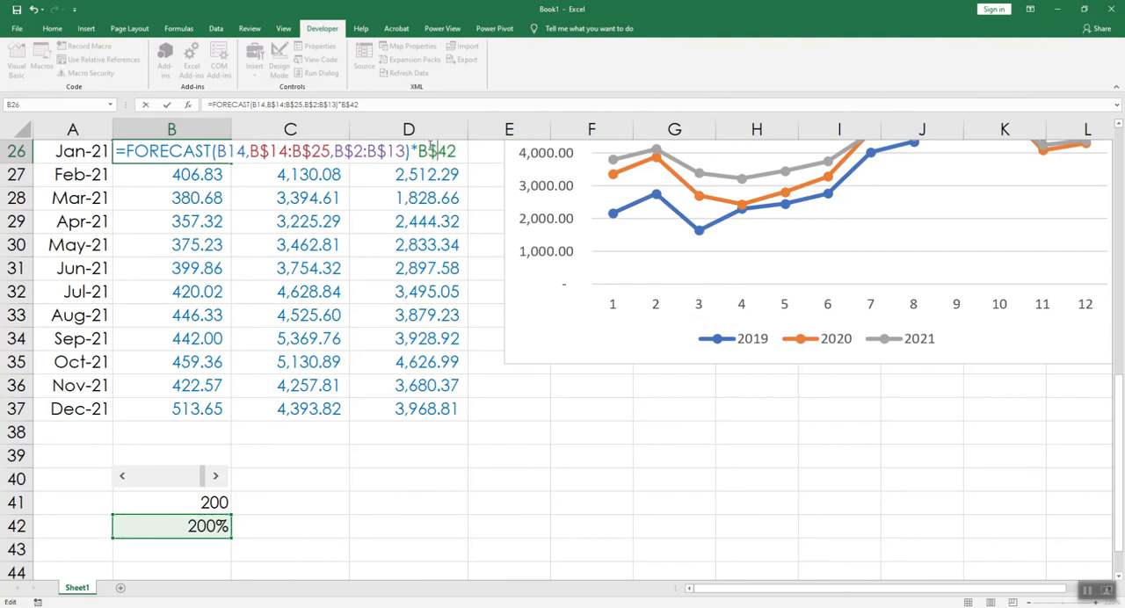
{"action": "key", "text": "Return"}
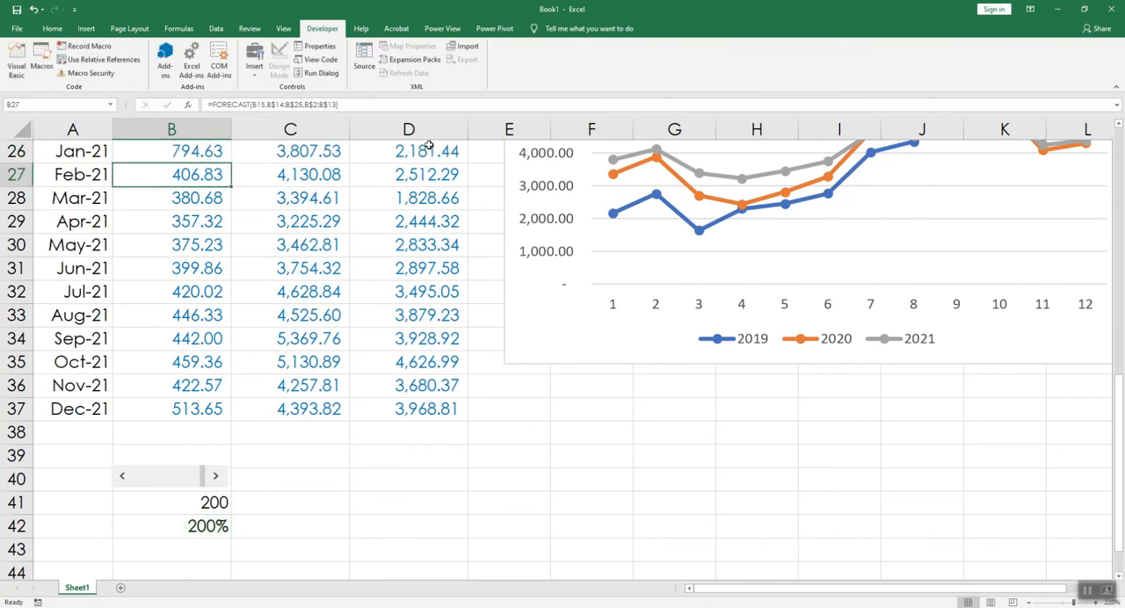
Step: Fill the B26 formula down through Dec-21 in B37, and set the scroll bar to 160
{"action": "left_click", "coordinate": [205, 153]}
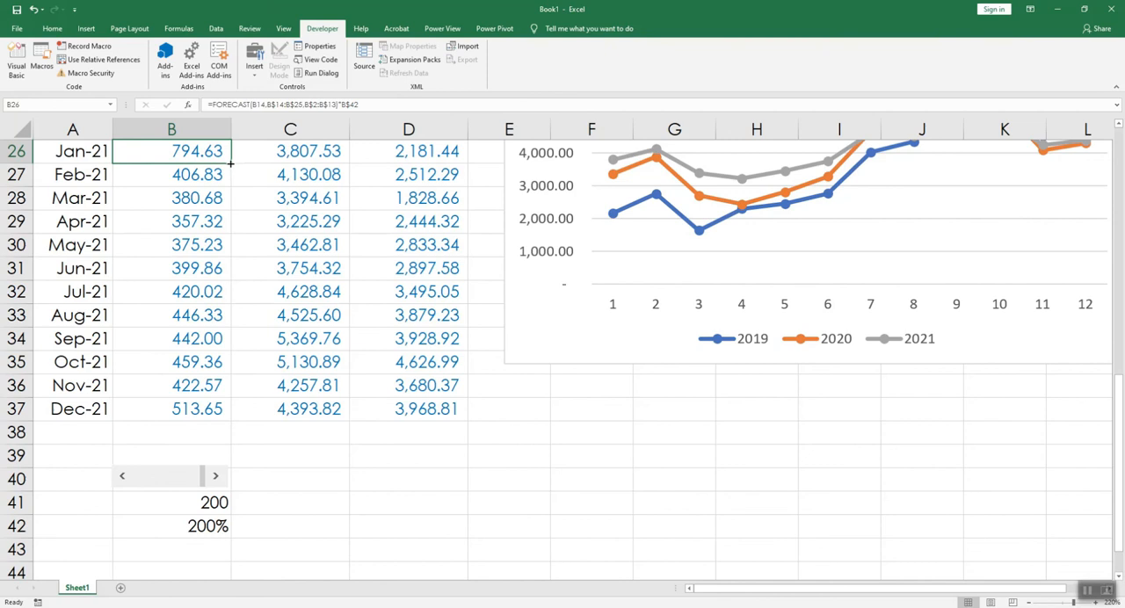
{"action": "left_click_drag", "start_coordinate": [230, 163], "coordinate": [230, 420]}
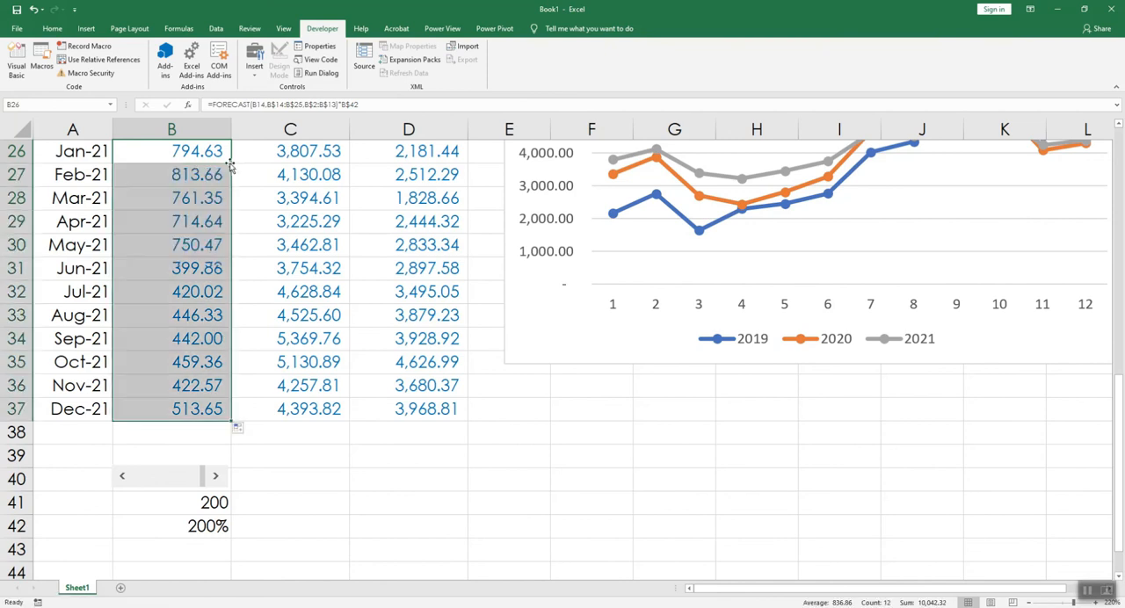
{"action": "left_click", "coordinate": [187, 409]}
{"action": "mouse_move", "coordinate": [166, 485]}
{"action": "left_mouse_down"}
{"action": "mouse_move", "coordinate": [153, 482]}
{"action": "mouse_move", "coordinate": [158, 495]}
{"action": "left_mouse_up"}
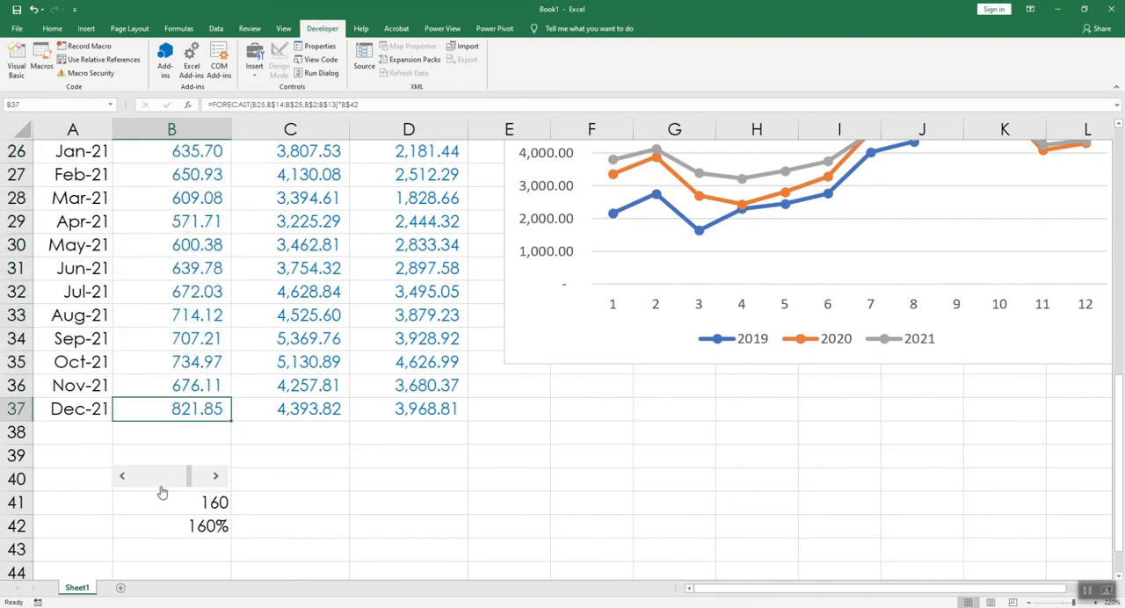
Step: Trace the dependents of percentage cell B42 to check which budget cells use it, and remove the arrows
{"action": "left_click", "coordinate": [200, 526]}
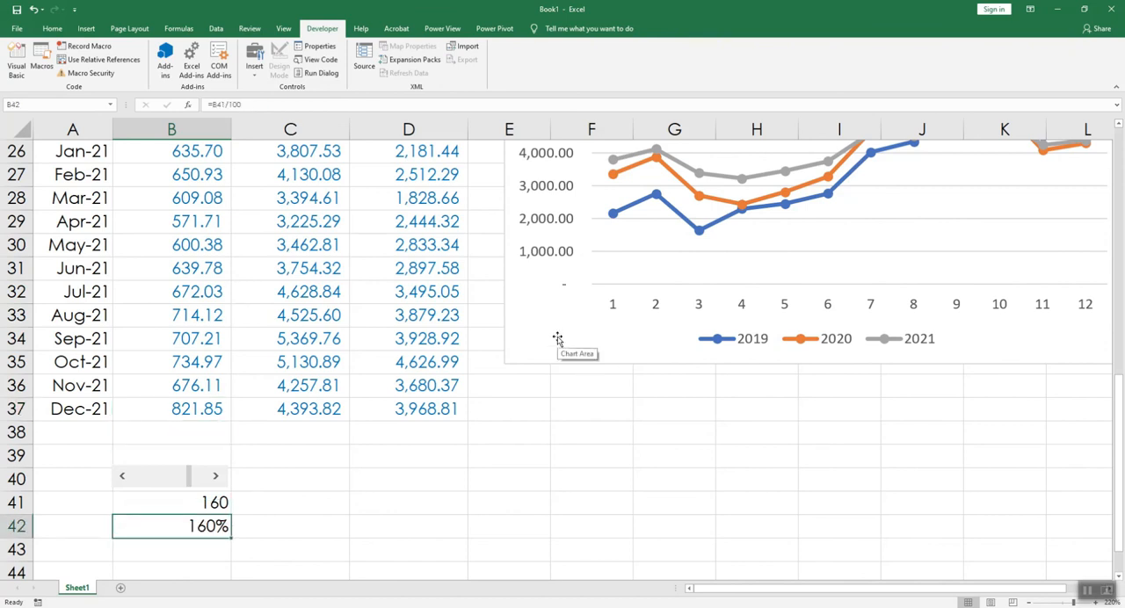
{"action": "left_click", "coordinate": [176, 29]}
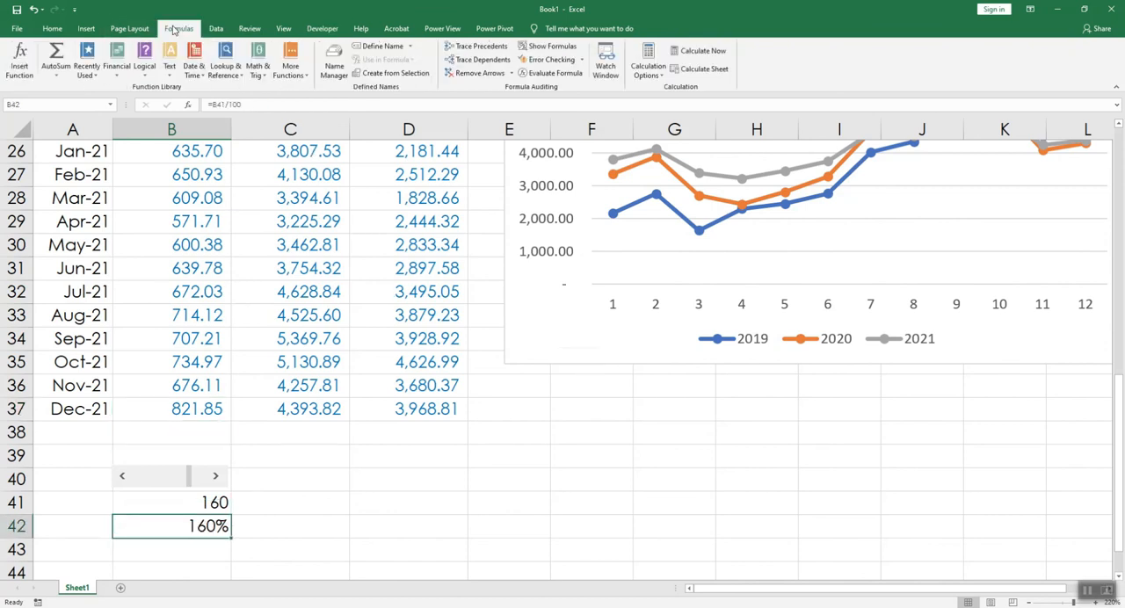
{"action": "left_click", "coordinate": [468, 60]}
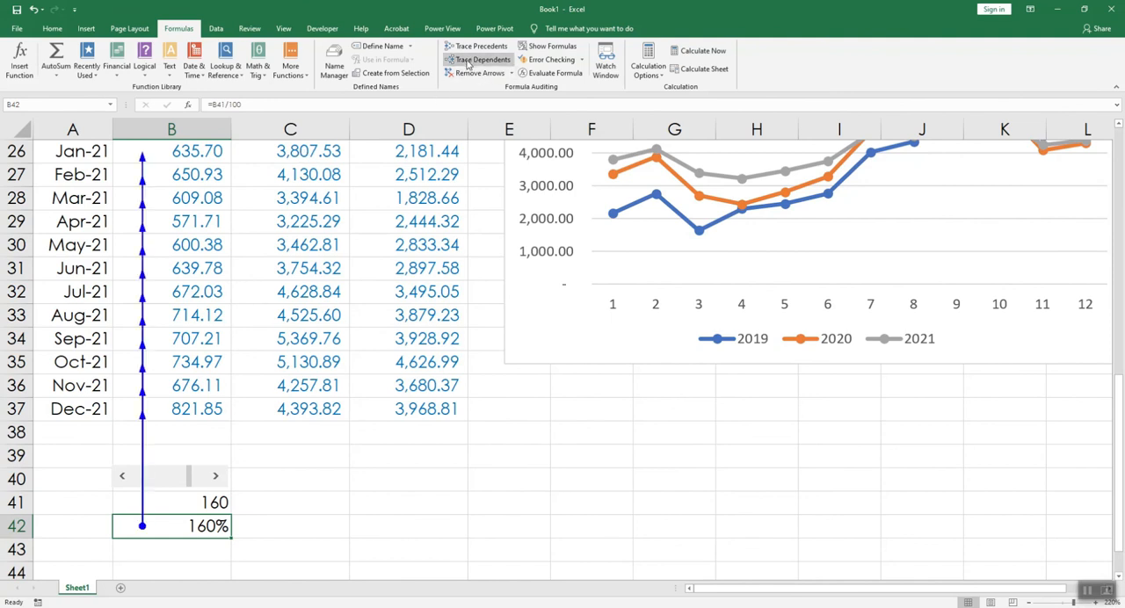
{"action": "scroll", "coordinate": [369, 202], "scroll_direction": "up", "scroll_amount": 2}
{"action": "scroll", "coordinate": [349, 252], "scroll_direction": "down", "scroll_amount": 2}
{"action": "left_click", "coordinate": [475, 73]}
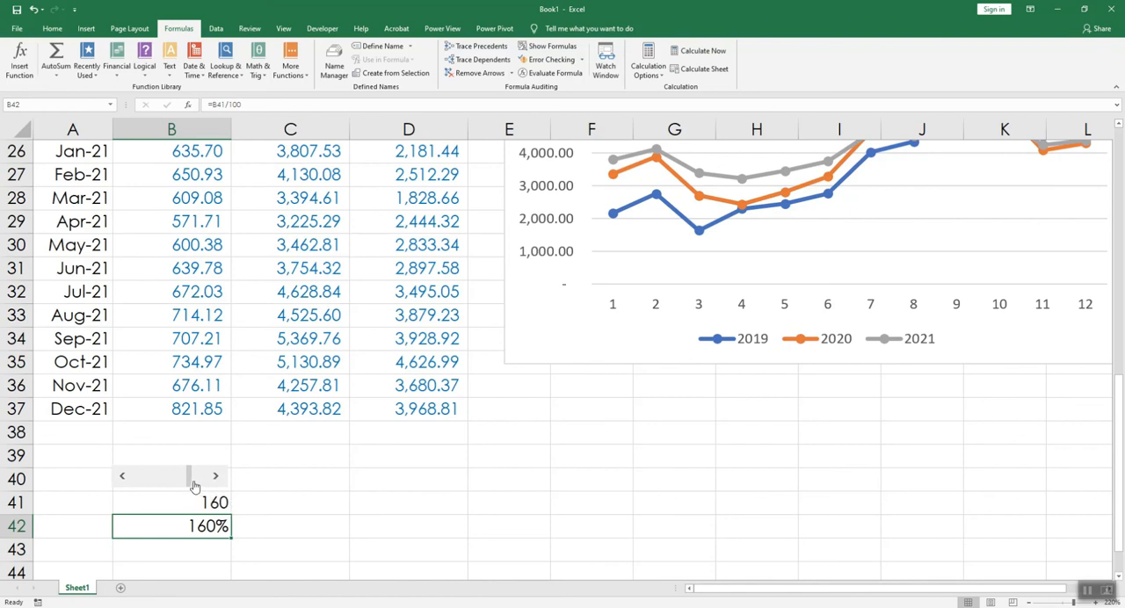
Step: Lower the Base_Coatings scroll bar so that linked cell B41 is 55
{"action": "left_click_drag", "start_coordinate": [195, 482], "coordinate": [158, 483]}
{"action": "scroll", "coordinate": [193, 457], "scroll_direction": "down", "scroll_amount": 1}
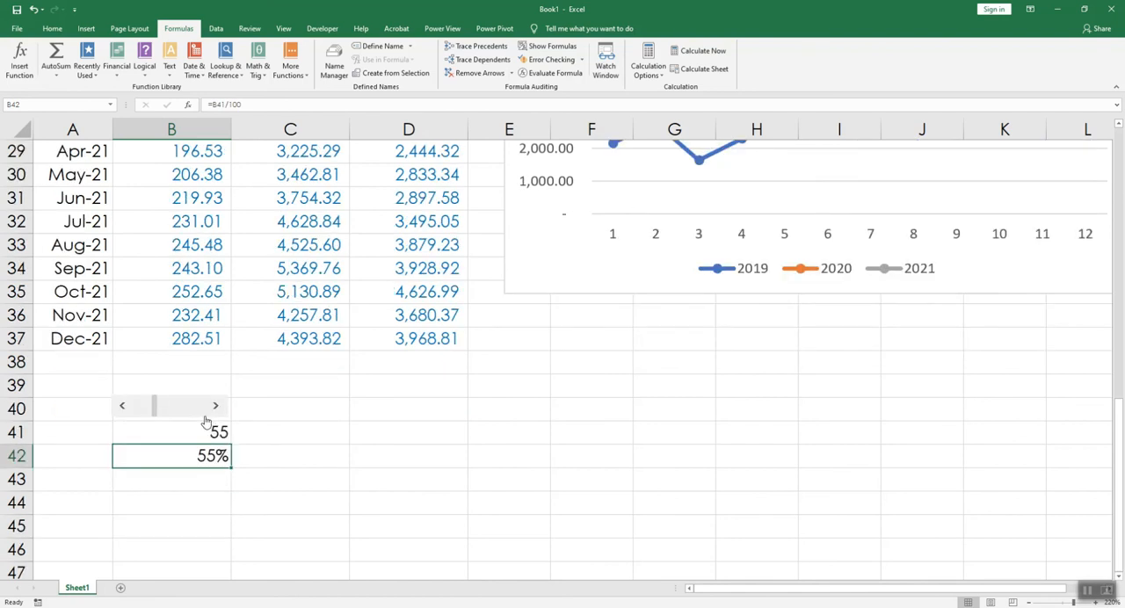